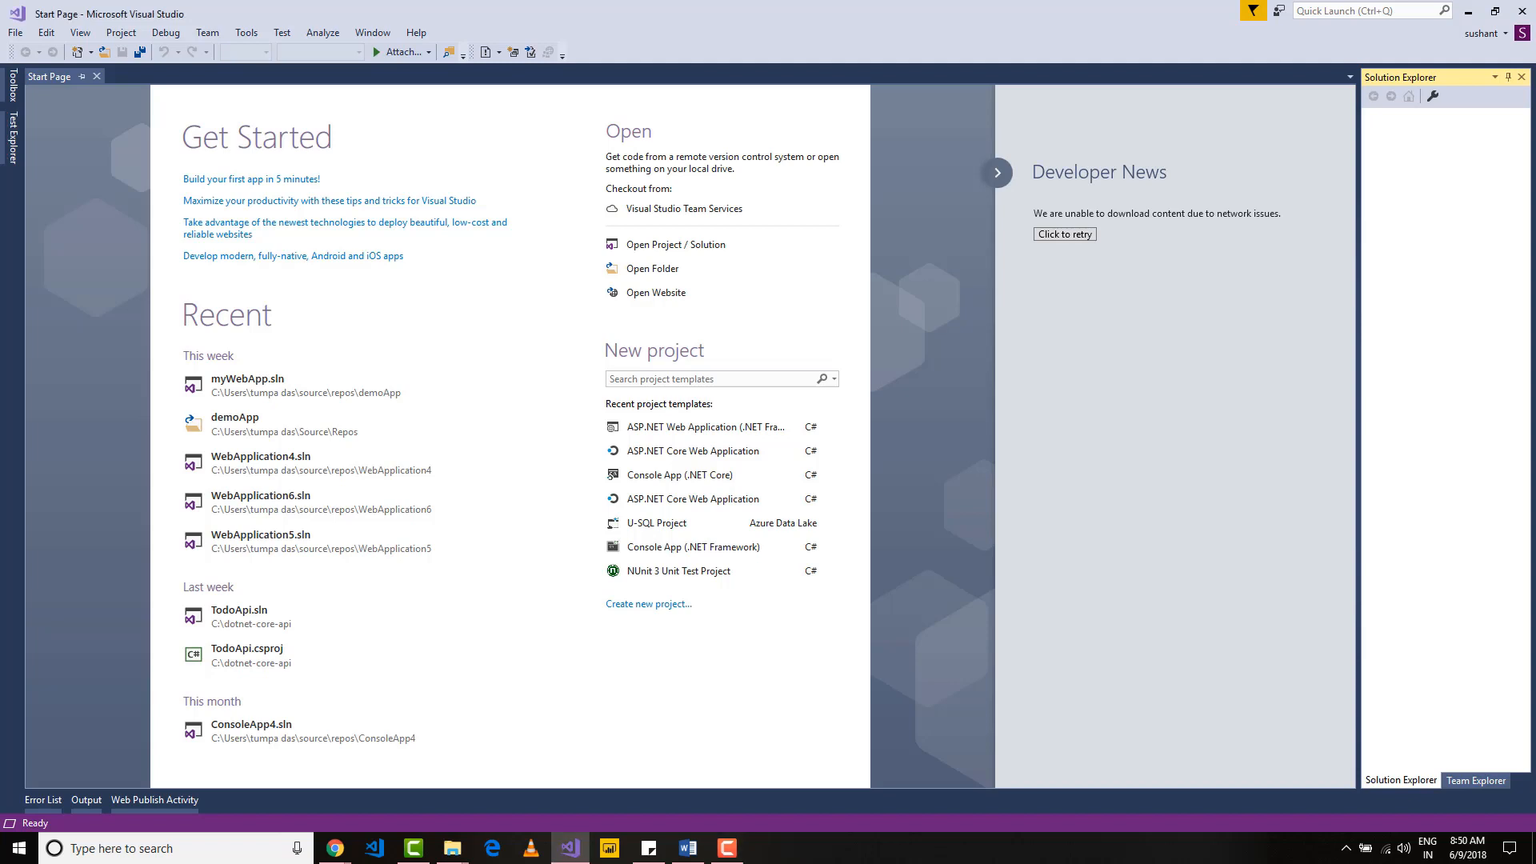
Step: Clone the DevOps repository from Team Explorer into the local Repos\DevOps folder, entering the Microsoft account password to sign in
click(1472, 781)
click(80, 32)
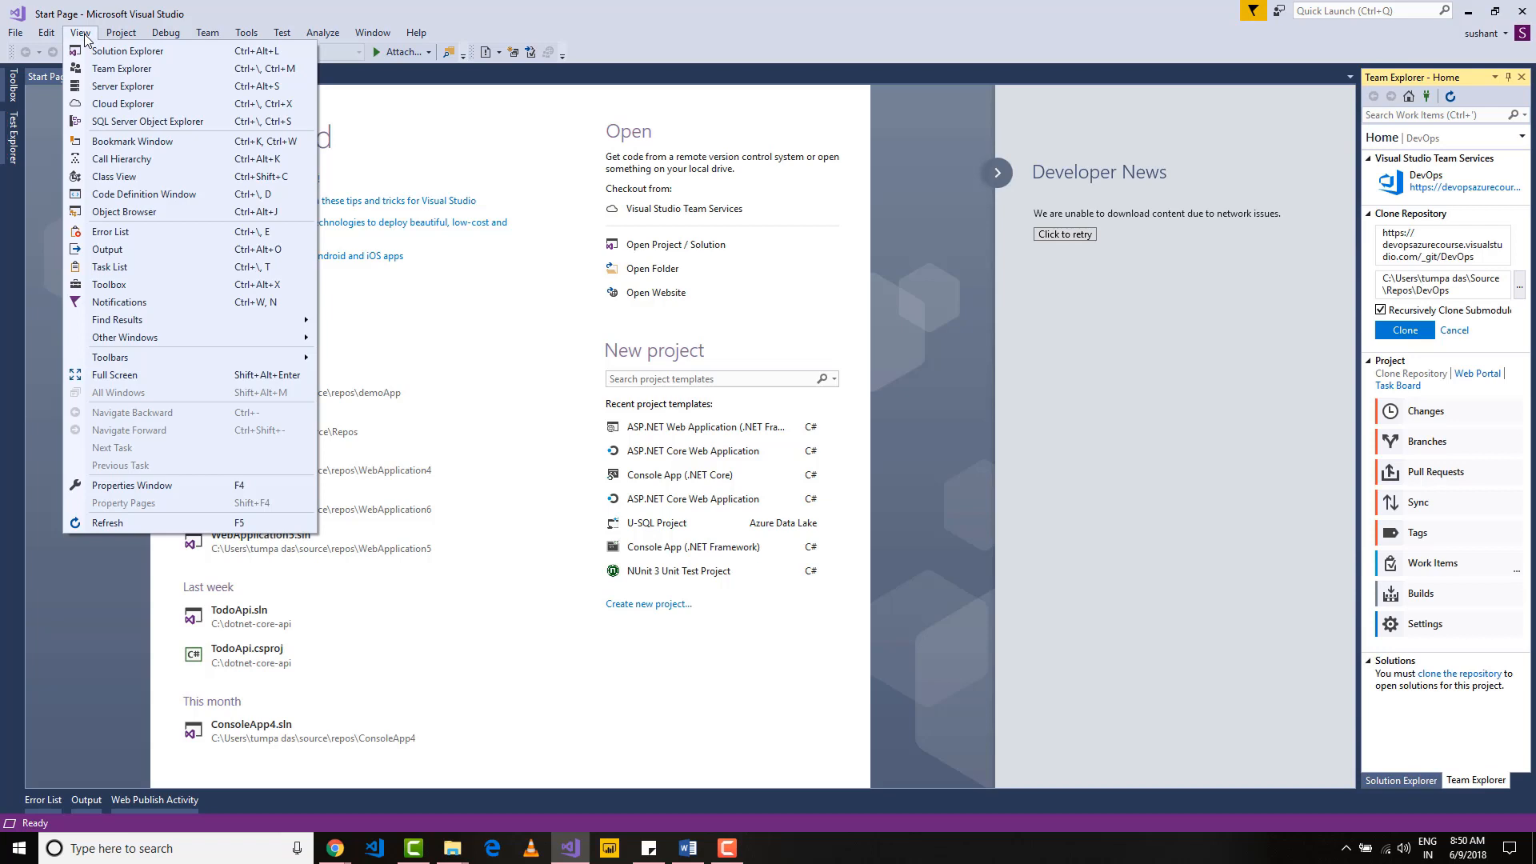
click(113, 69)
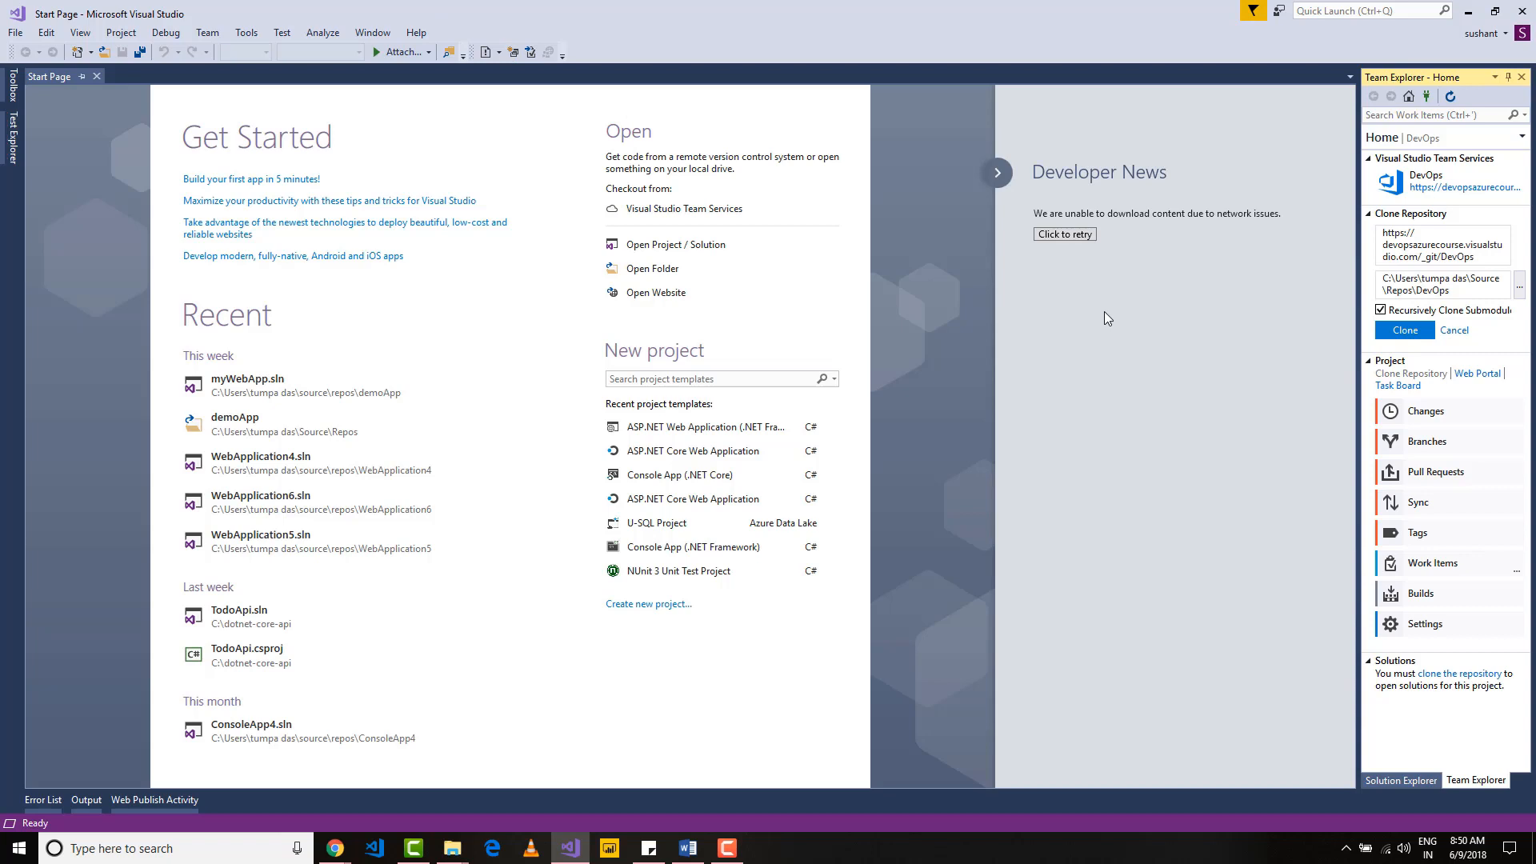
click(1405, 331)
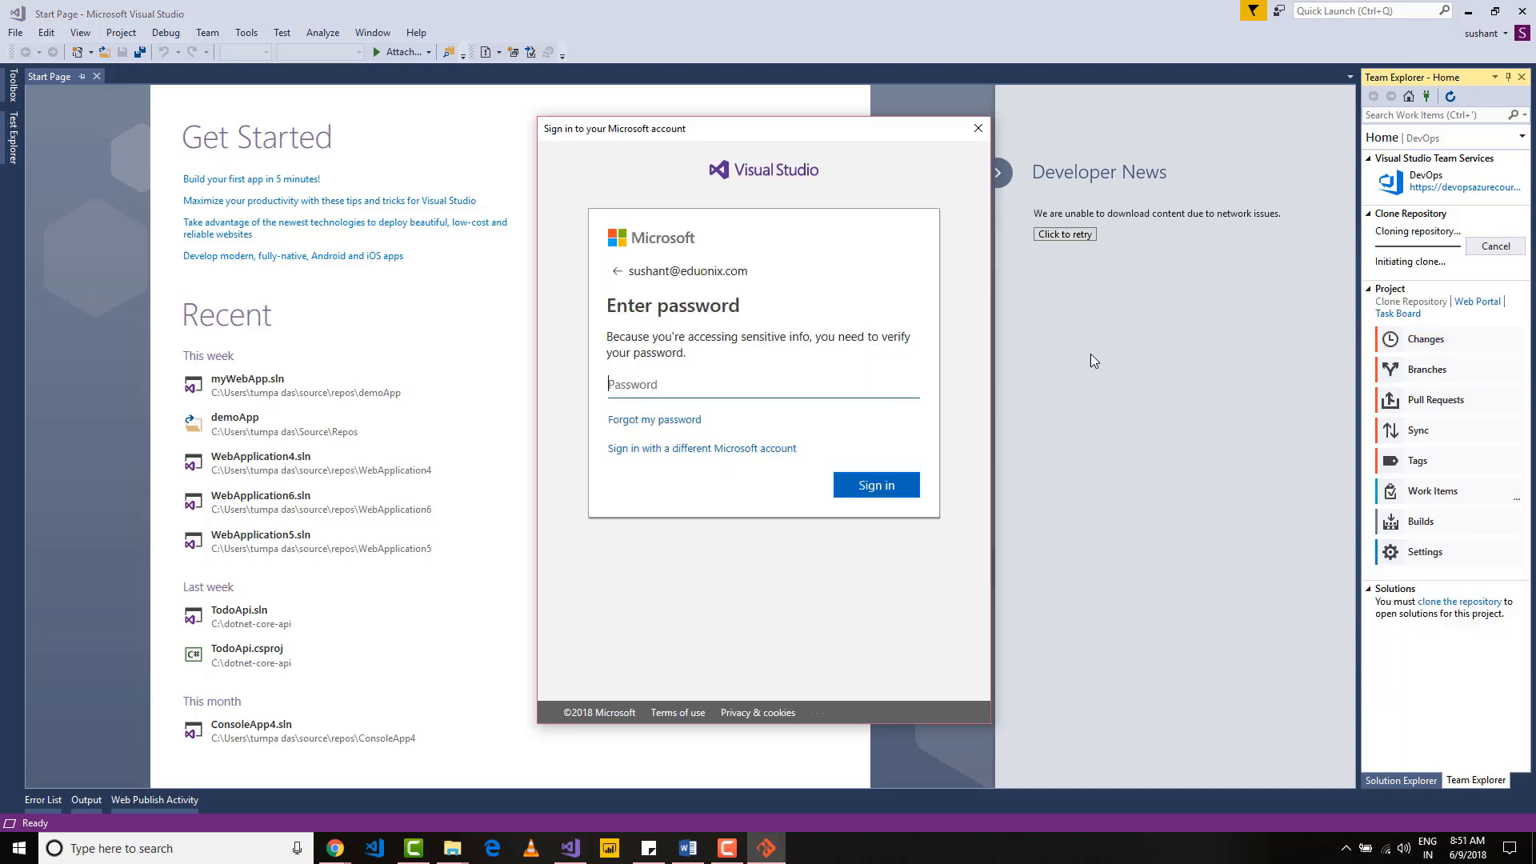
text(•••••••••••)
key(Return)
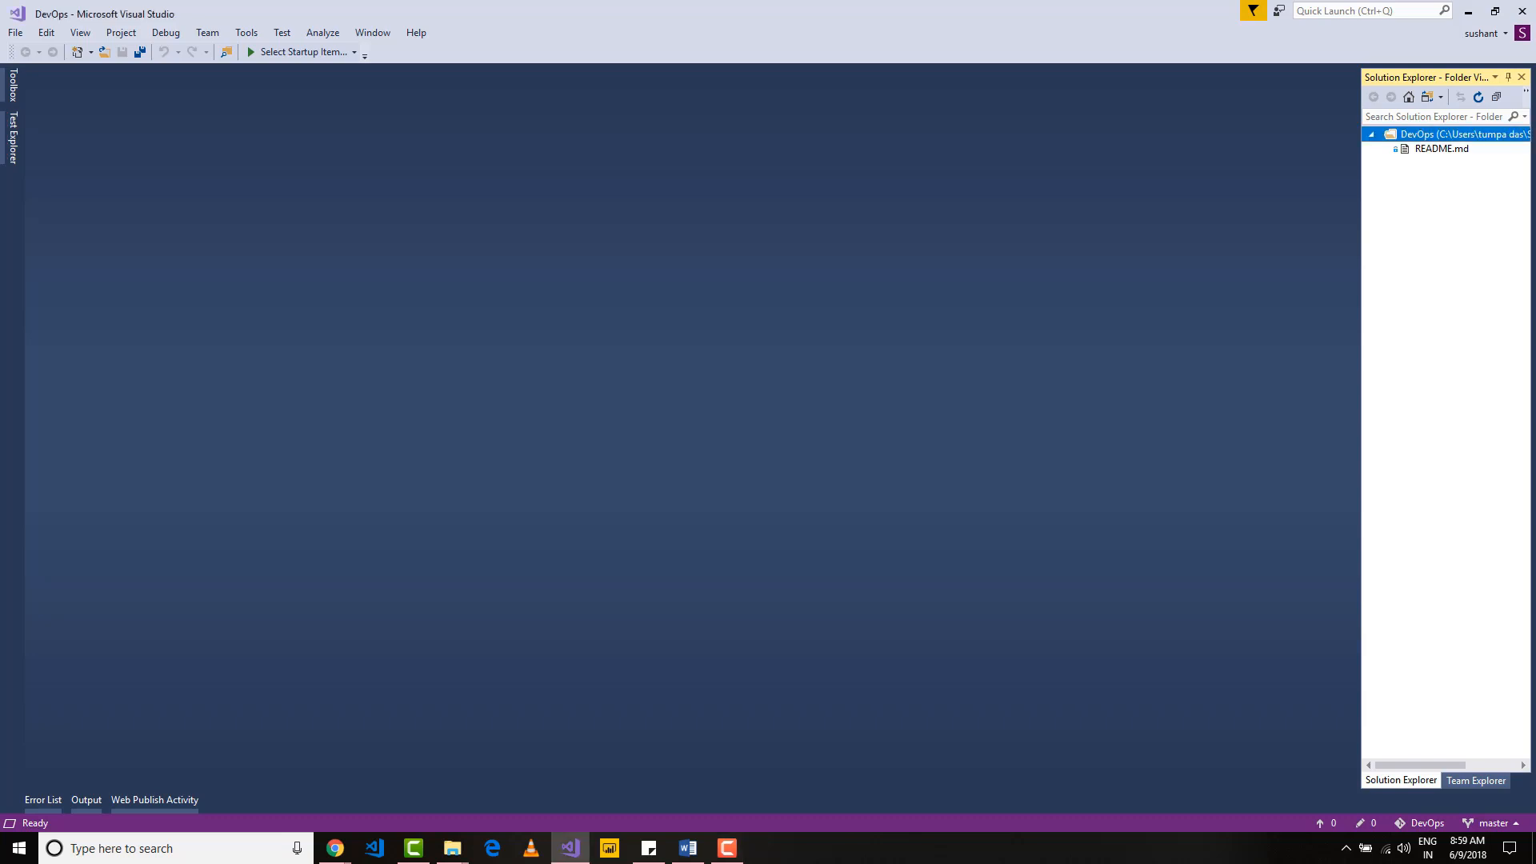
Step: Create a new solution in the cloned repository from the ASP.NET Web Application (.NET Framework) template, named DevOps, using the MVC template
click(1452, 782)
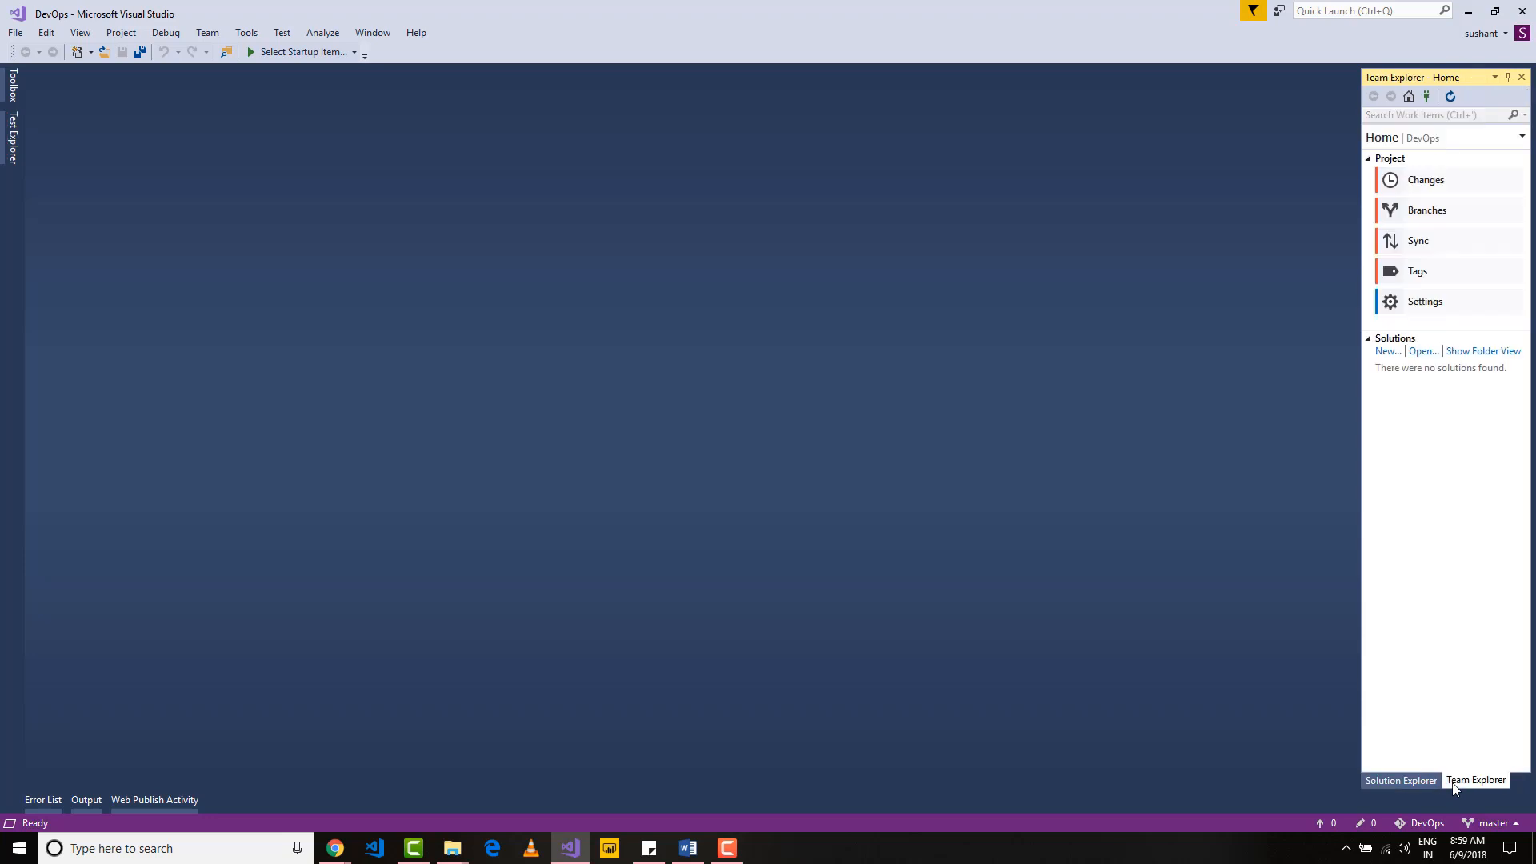
click(1386, 352)
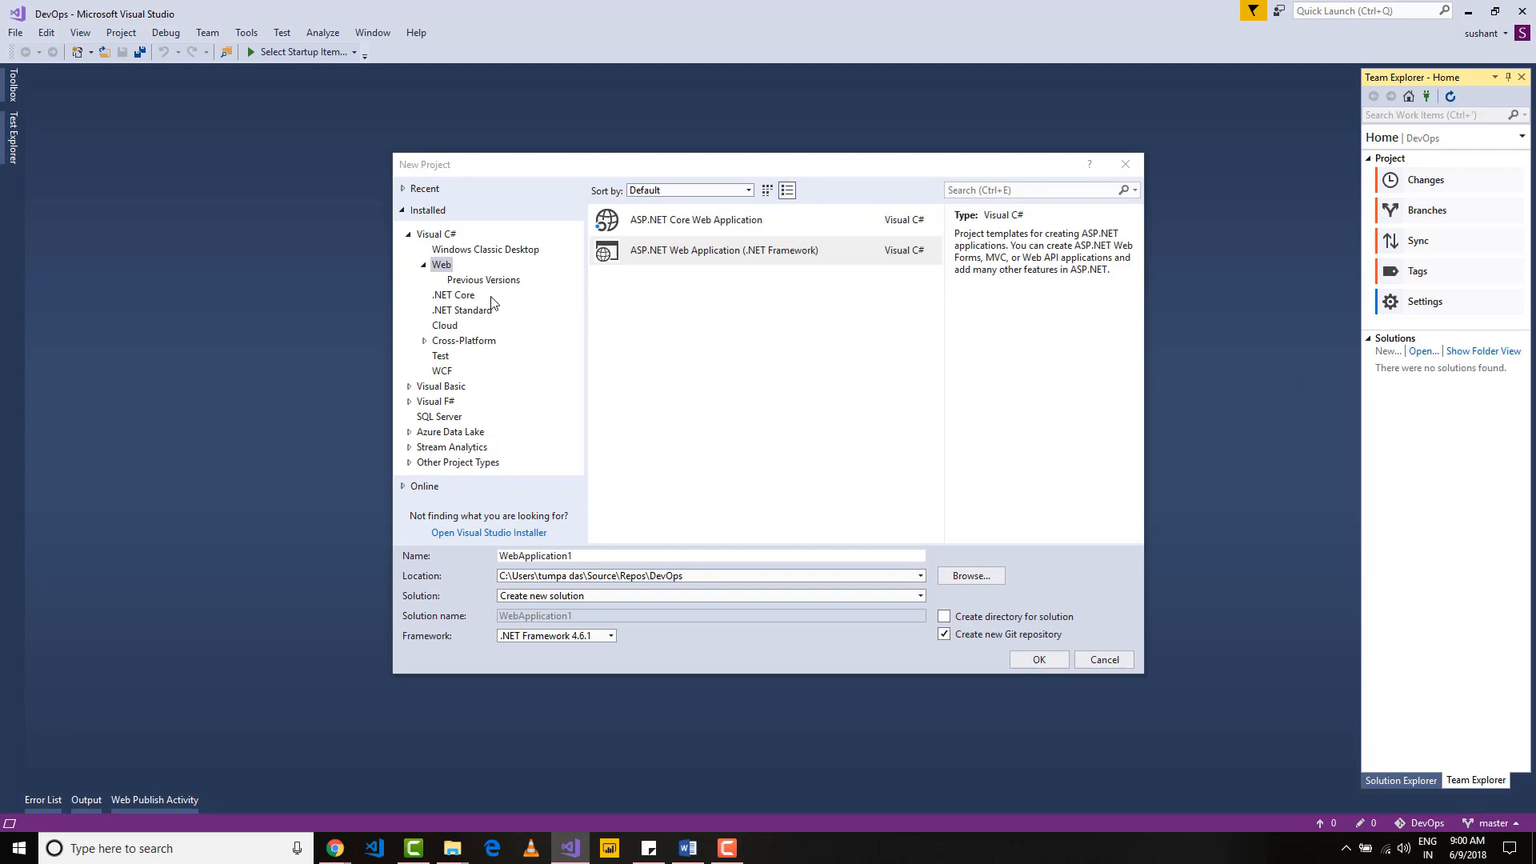
click(640, 259)
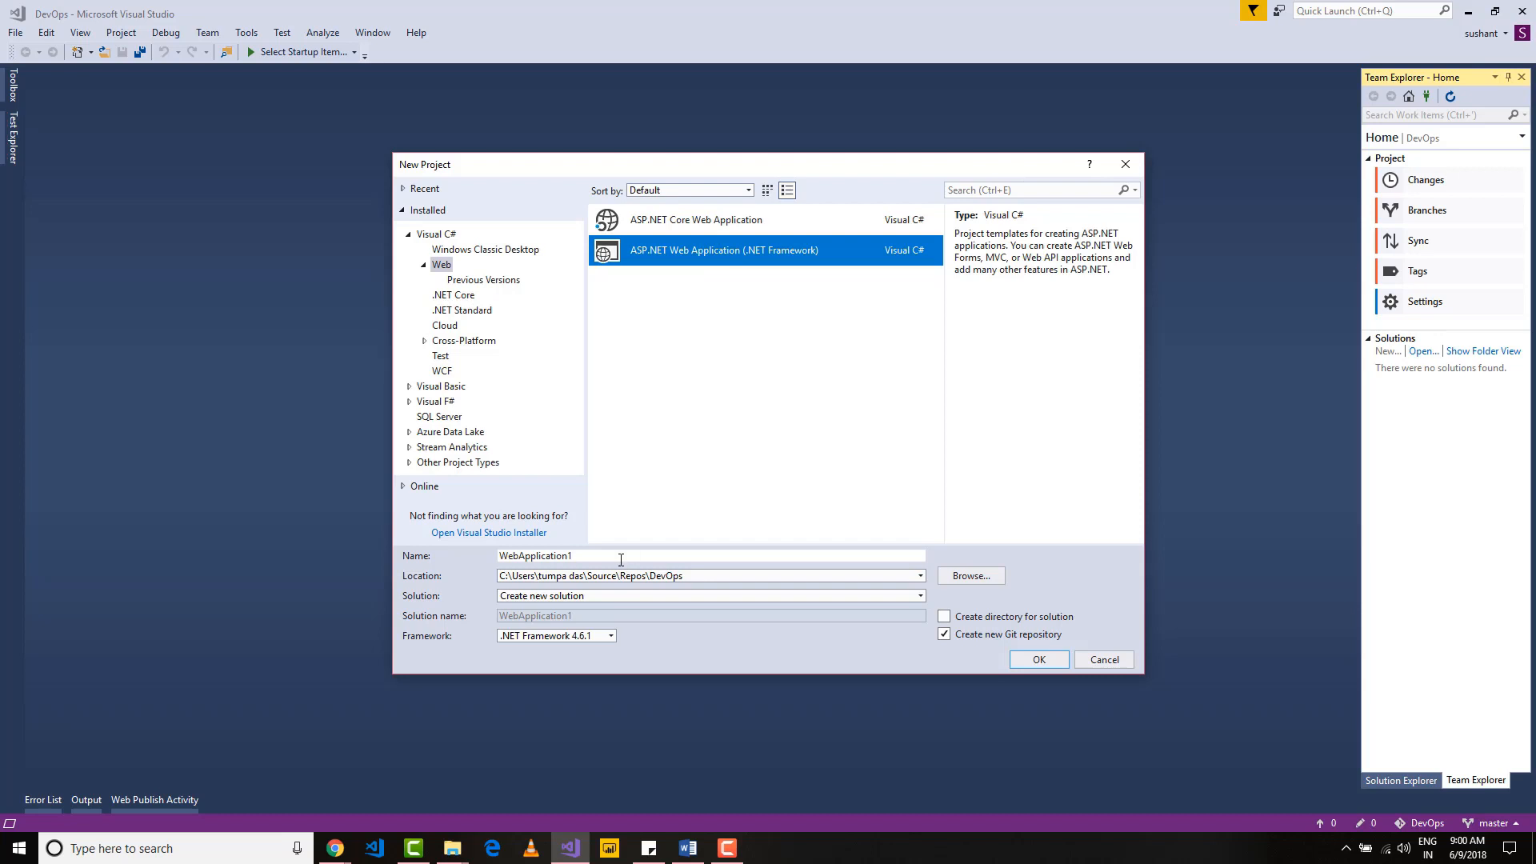
drag(572, 555, 493, 557)
text(D)
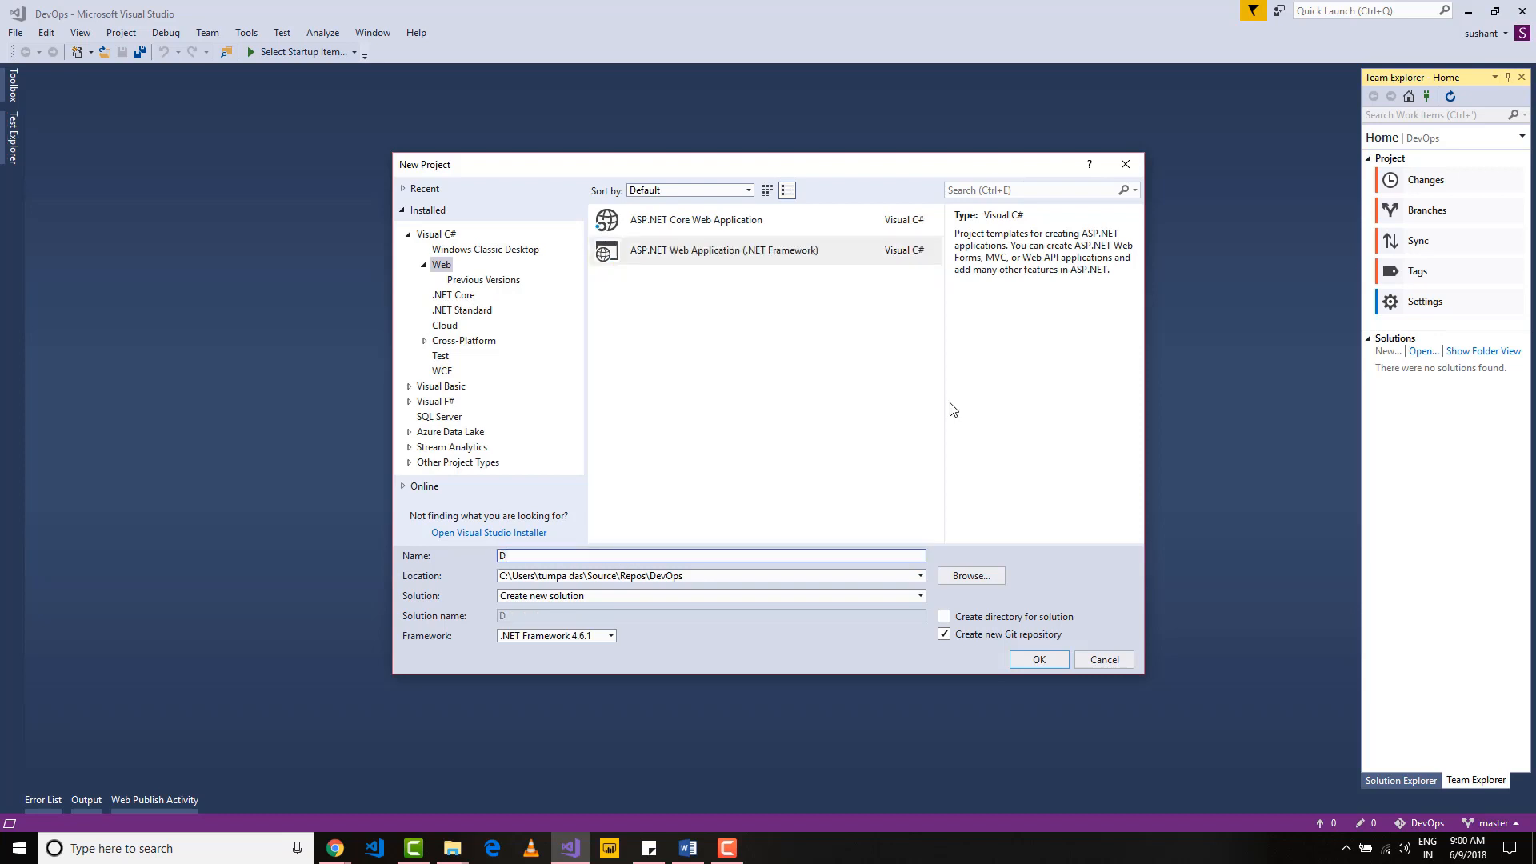
text(evOps)
click(1037, 660)
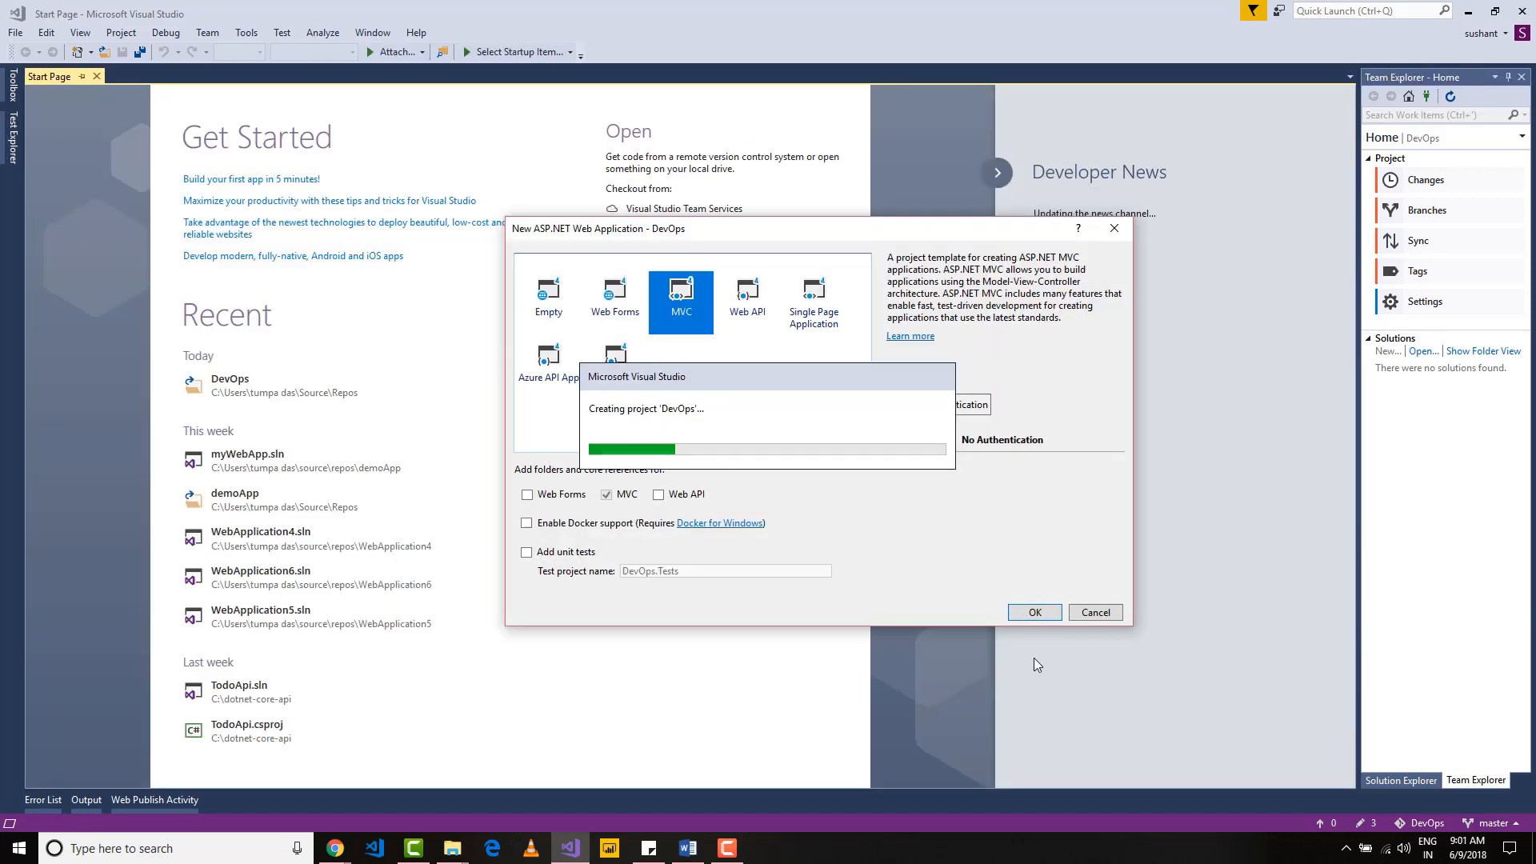
click(1035, 612)
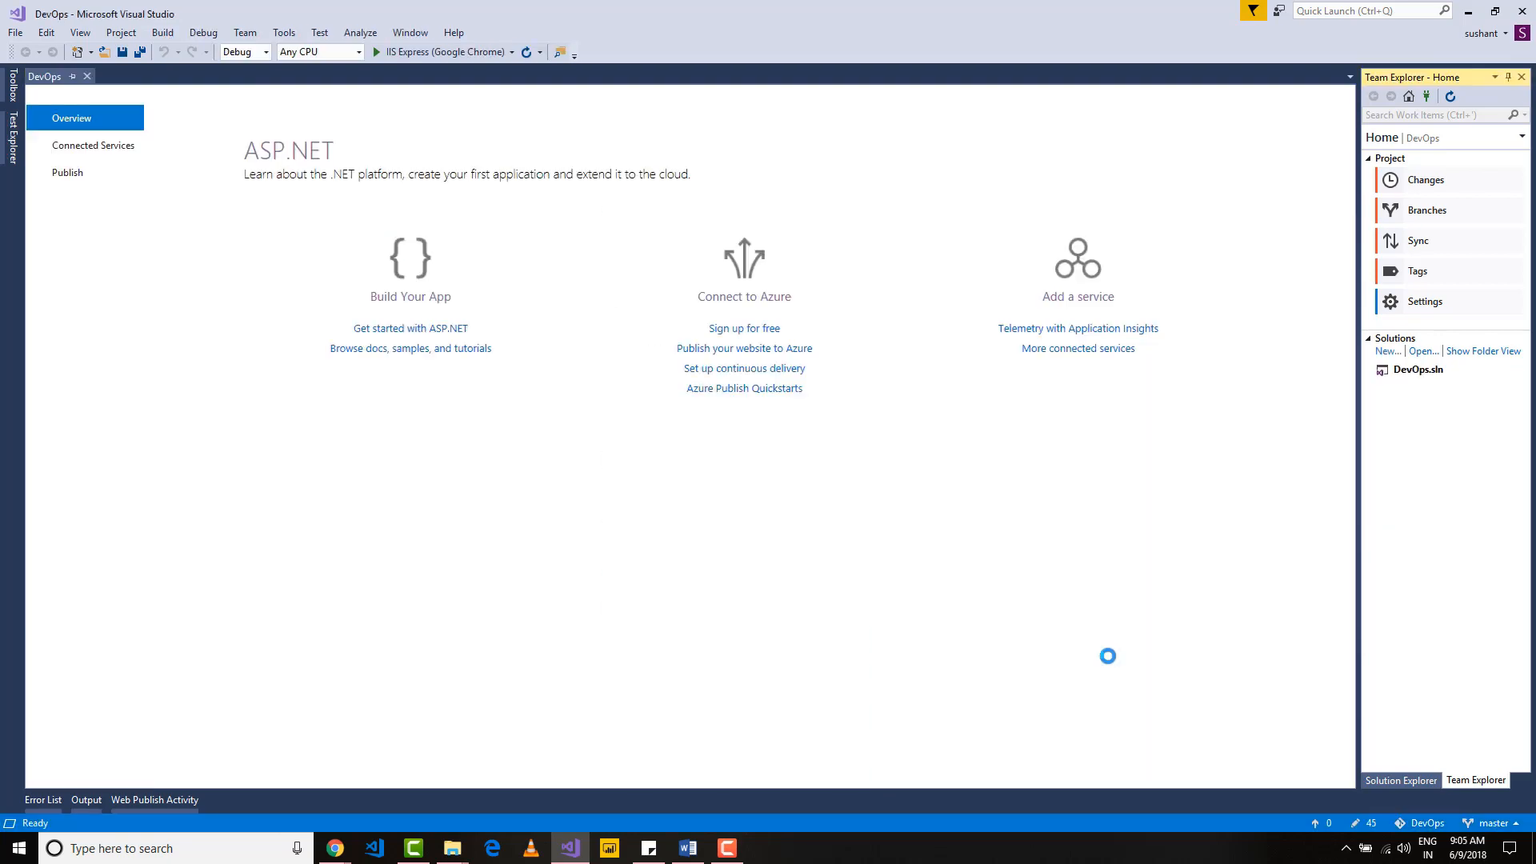
Step: Start publishing the DevOps project from Solution Explorer to Azure App Service with the Create New option
click(1423, 781)
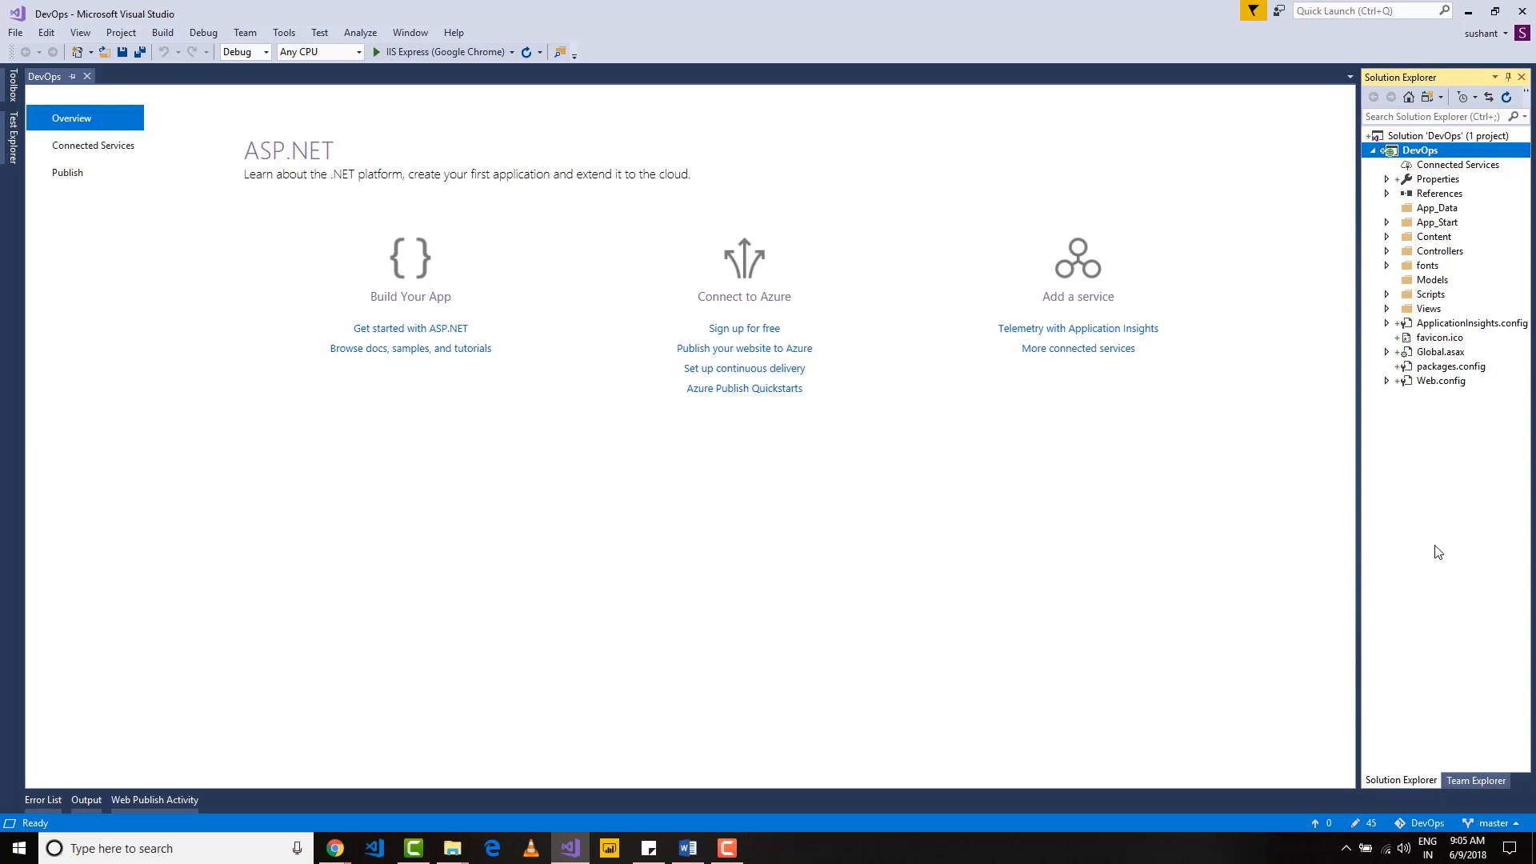
key(alt+Tab)
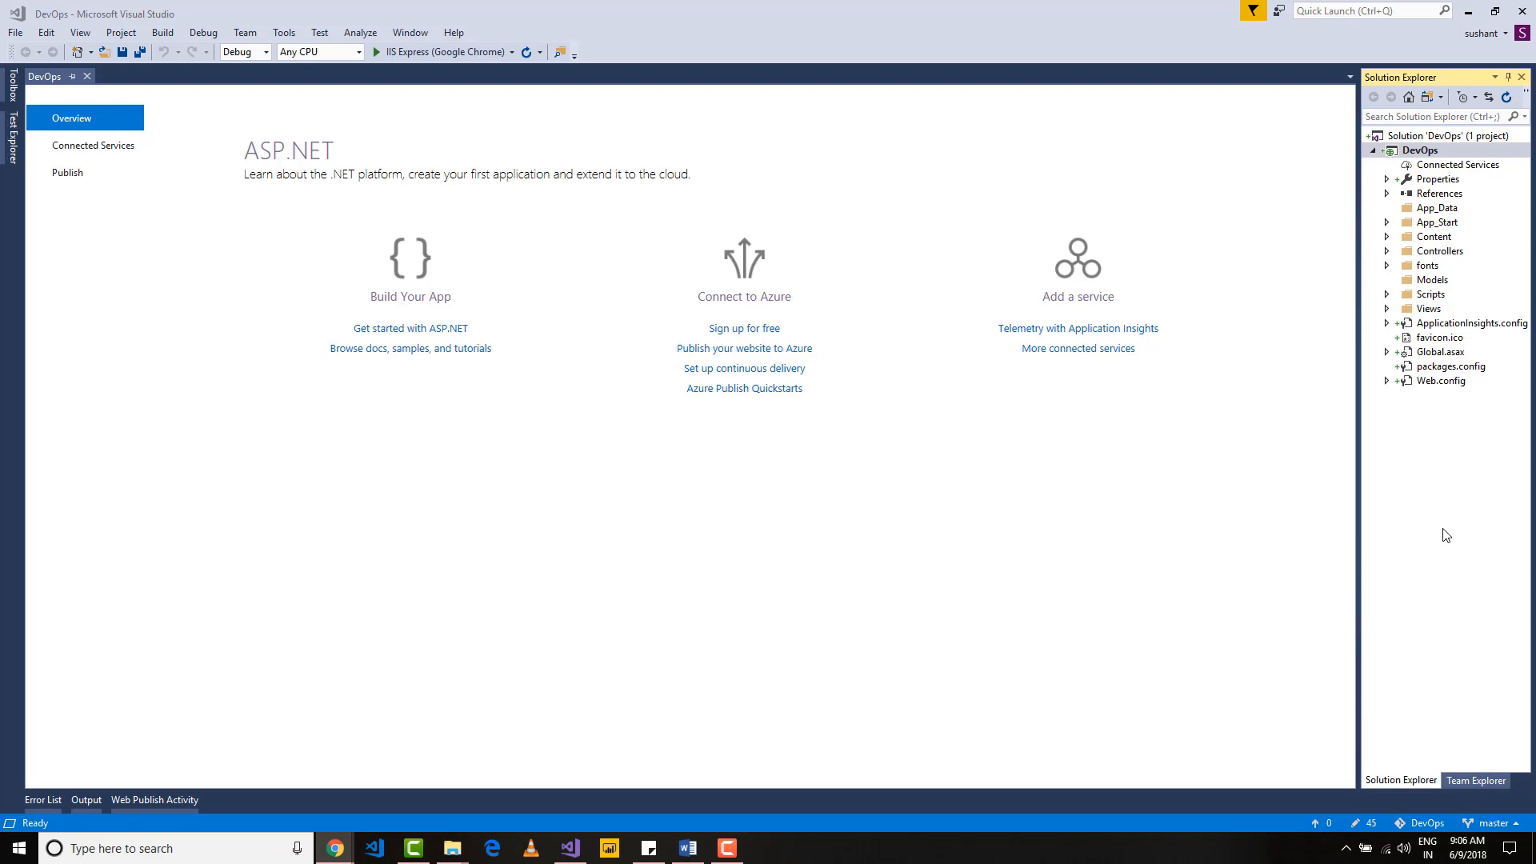
click(1422, 151)
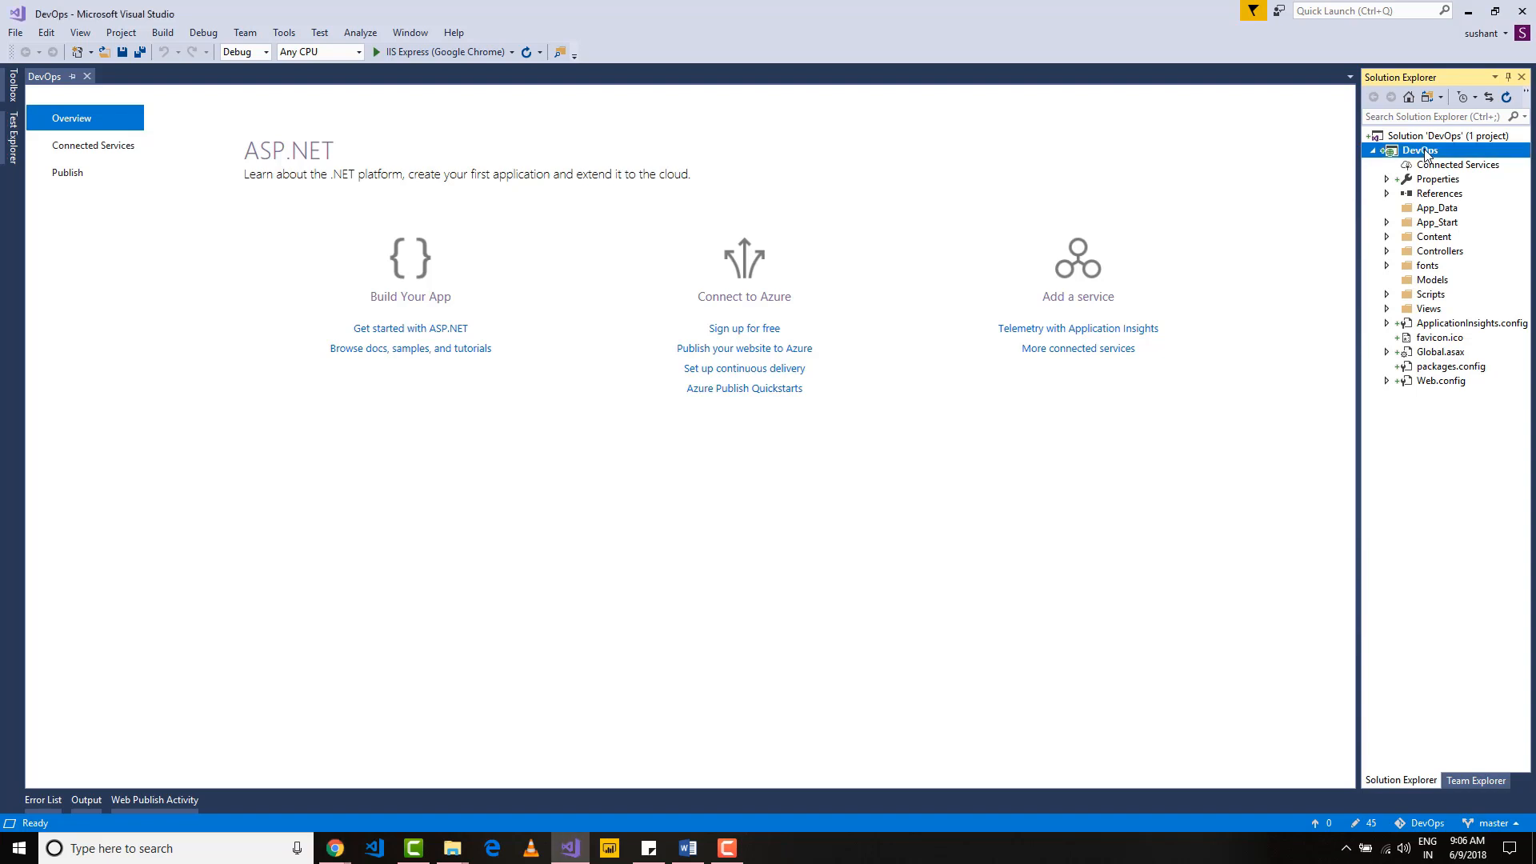
right_click(1424, 153)
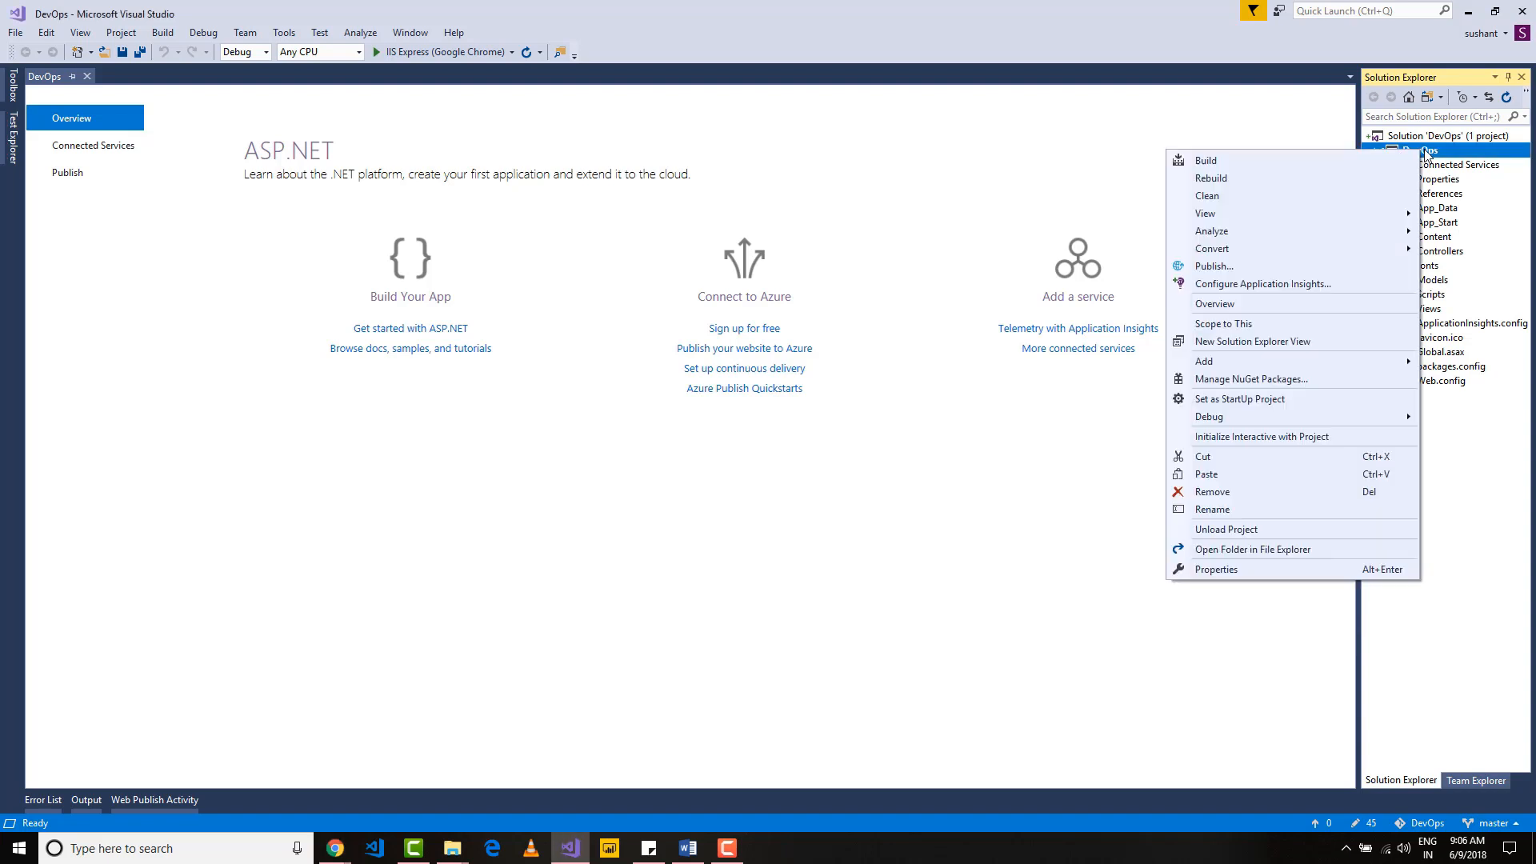
click(1214, 268)
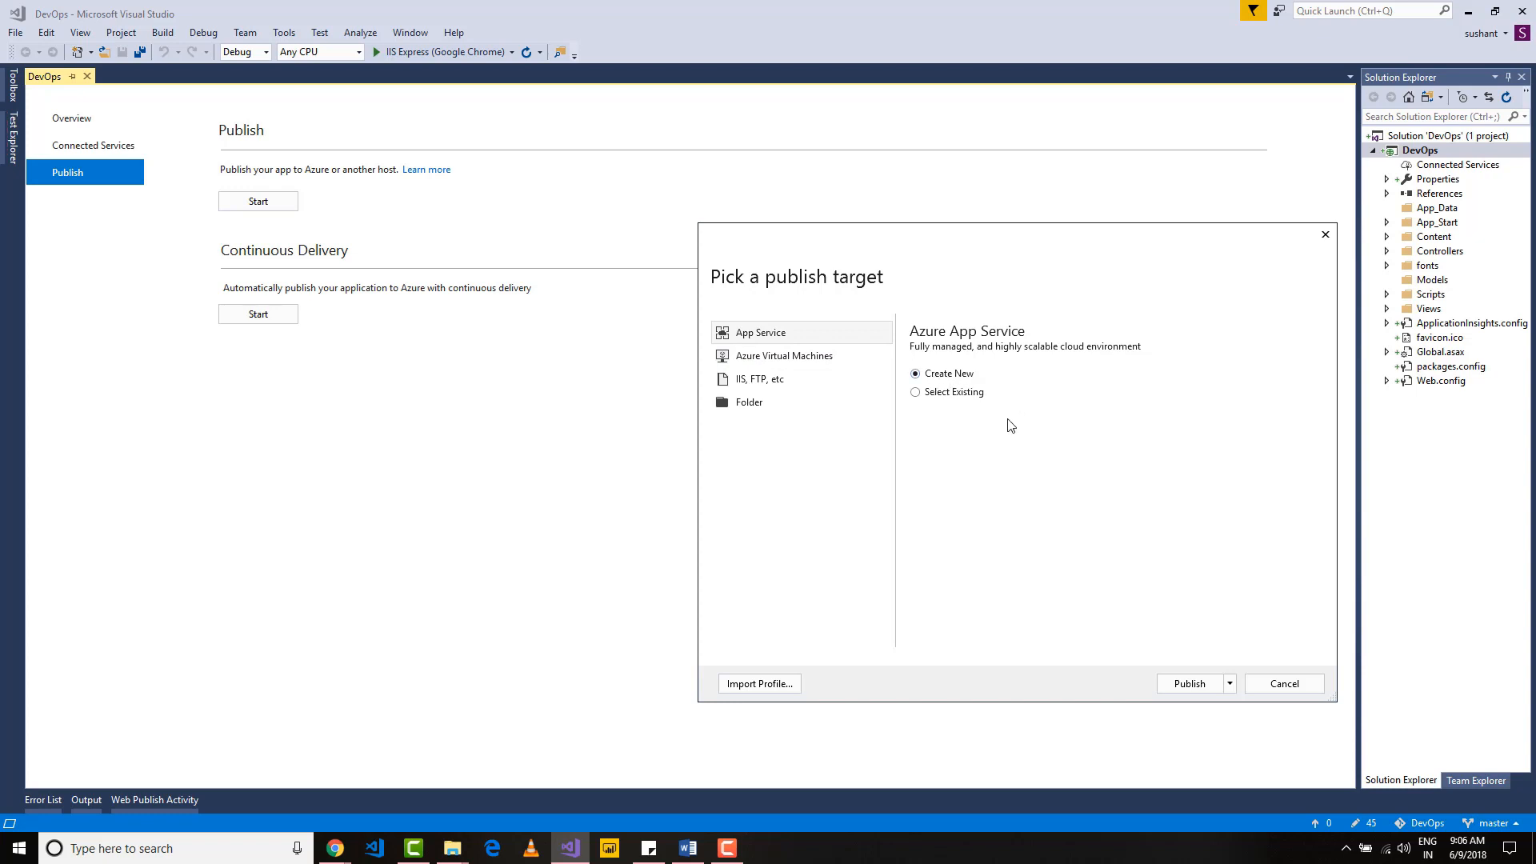
click(916, 394)
click(1191, 685)
click(916, 375)
click(1213, 686)
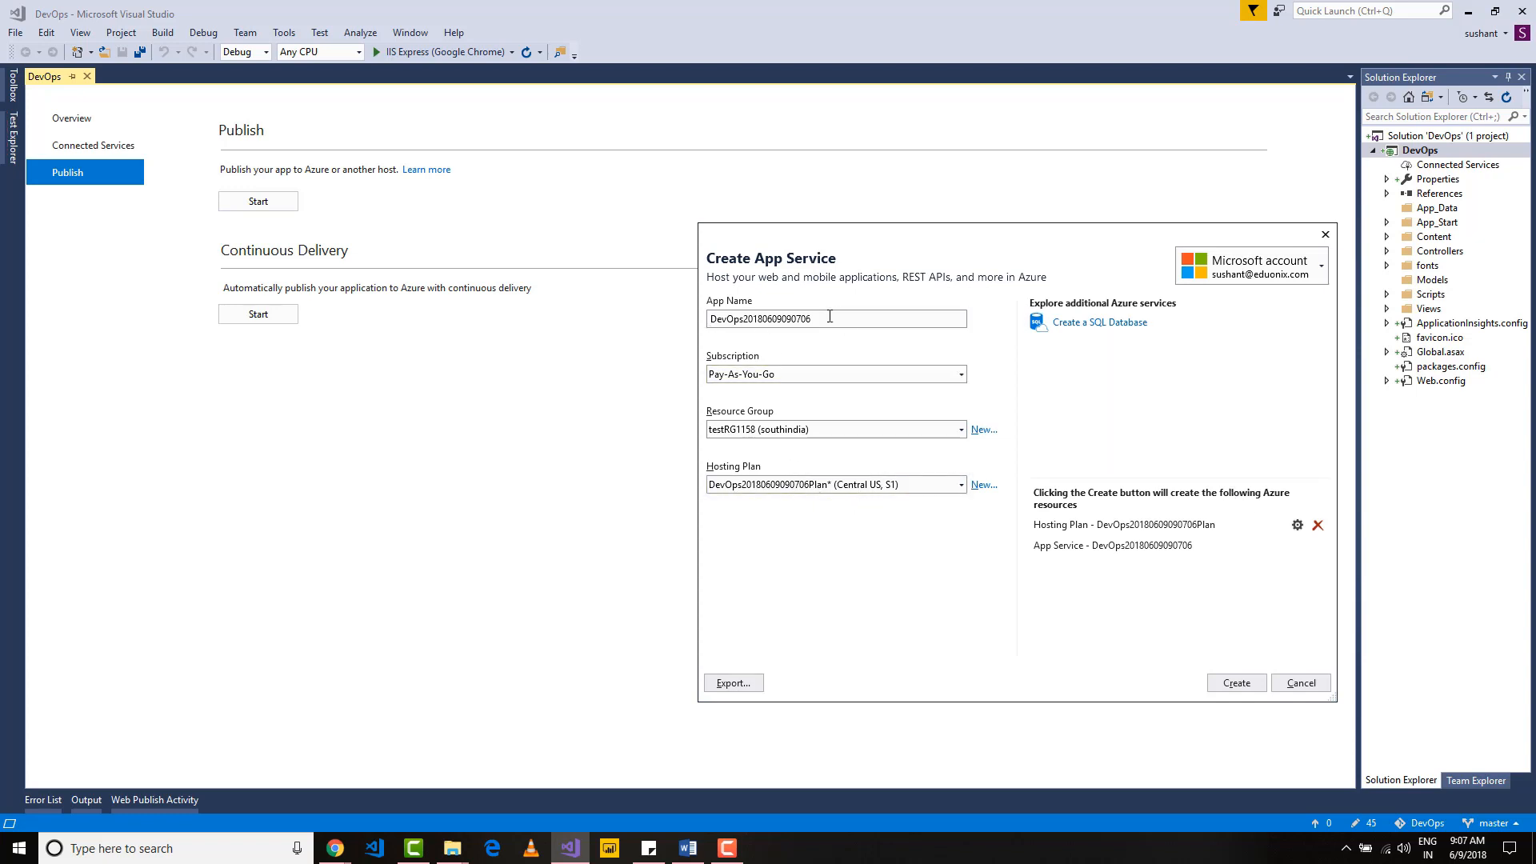
Step: Name the app DevOps1158 and configure its hosting plan as DevopS1158Plan with the Free size
drag(841, 318, 743, 317)
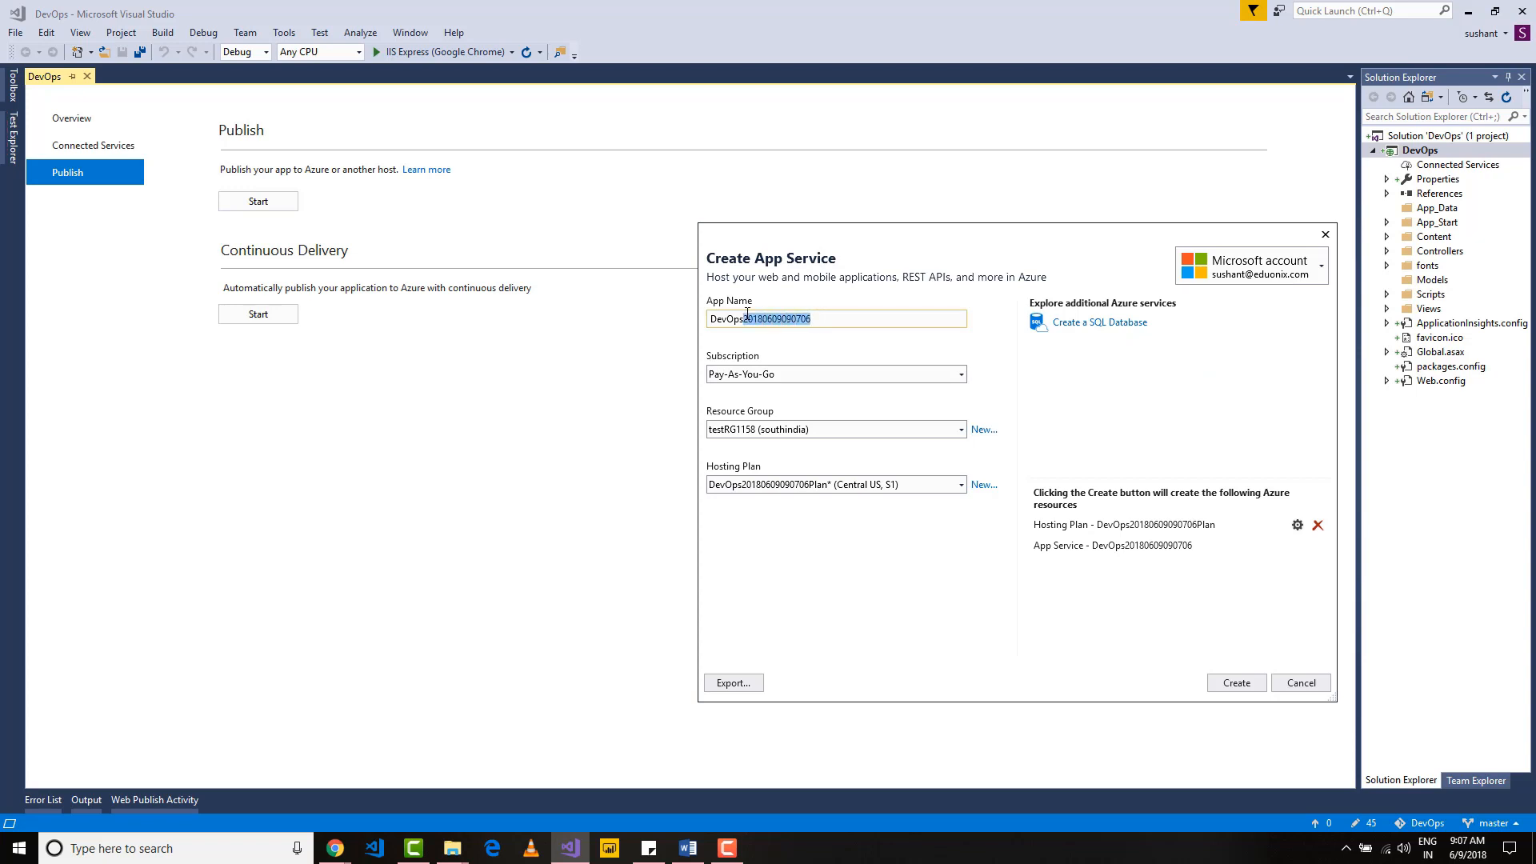
text(1158)
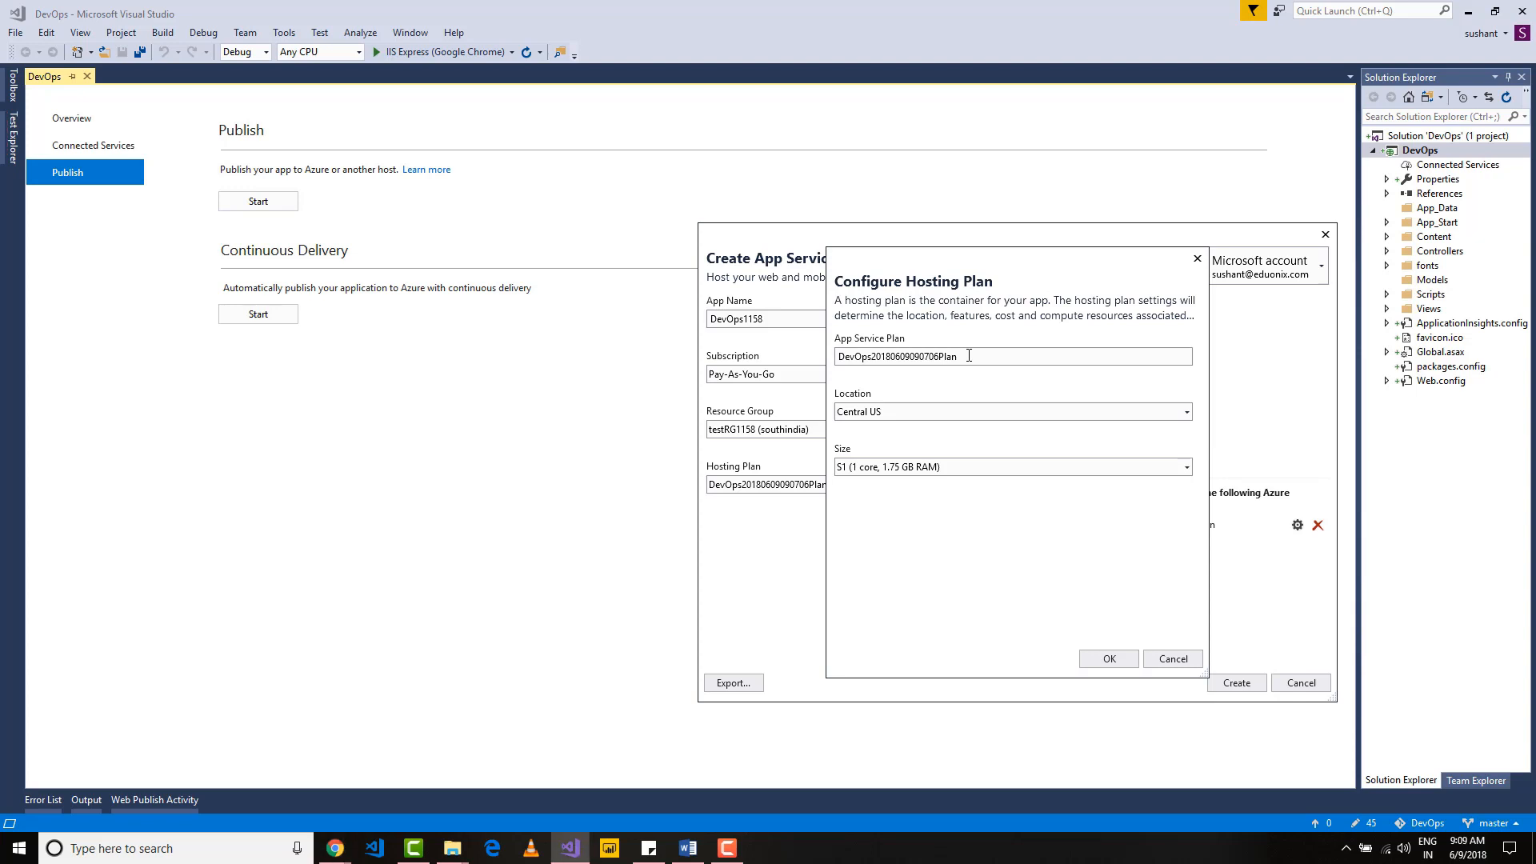
key(ctrl+a)
key(BackSpace)
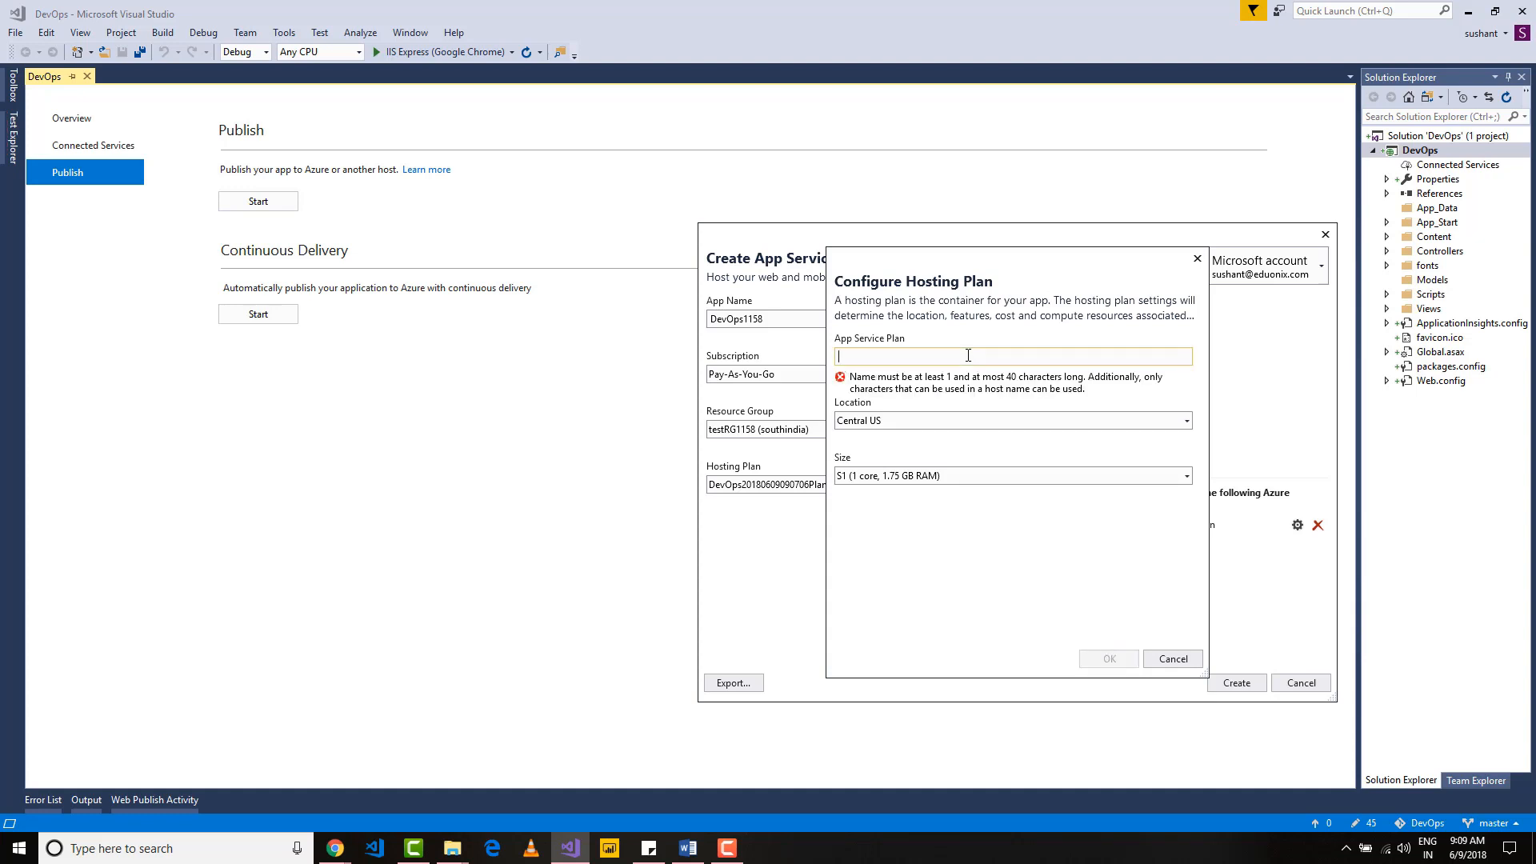
text(Dev)
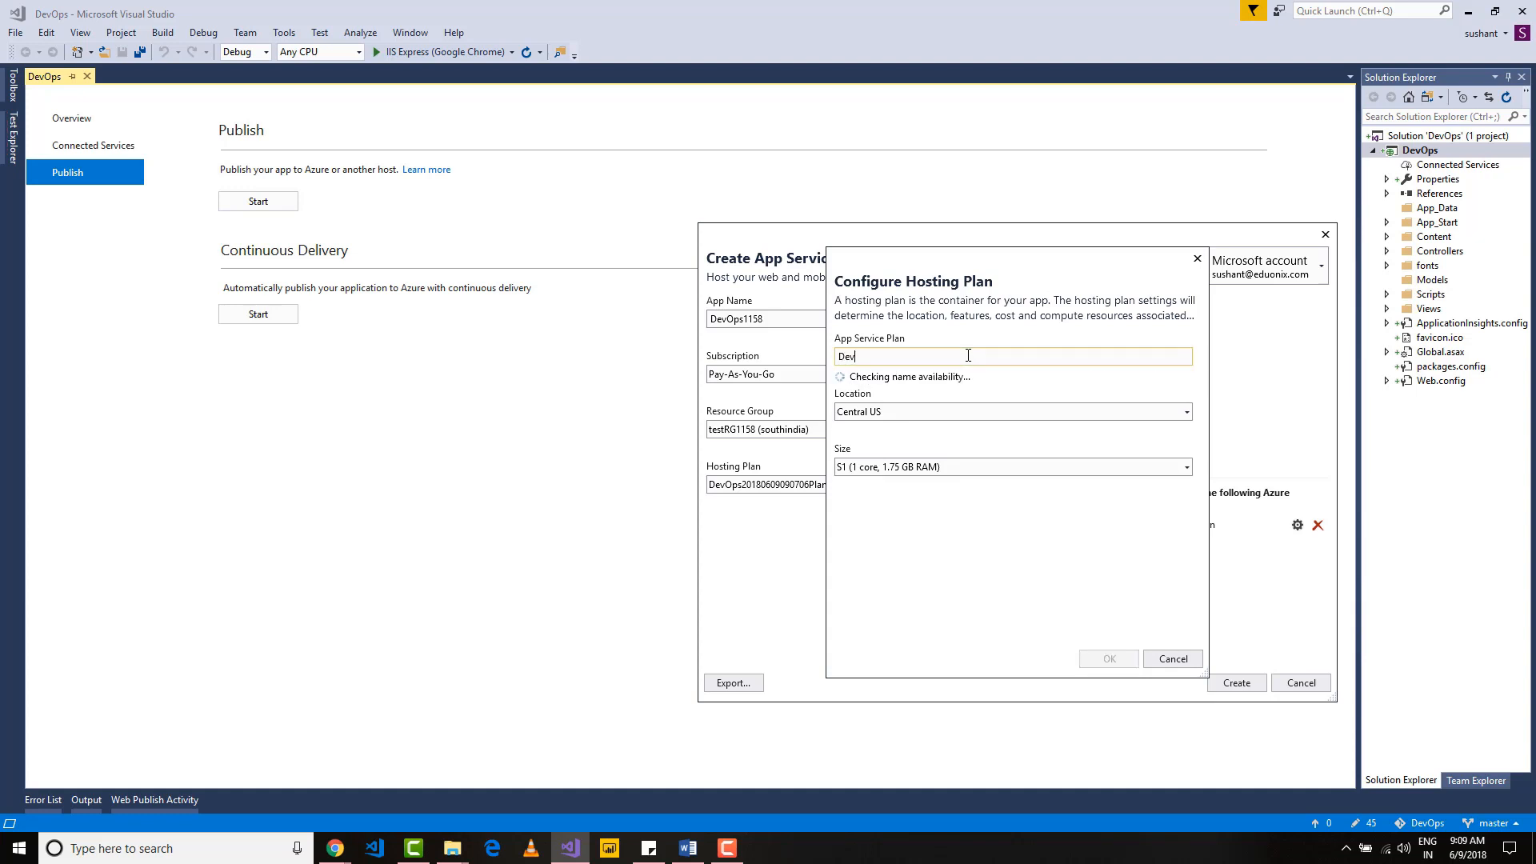
text(opS1158Plan)
click(1186, 469)
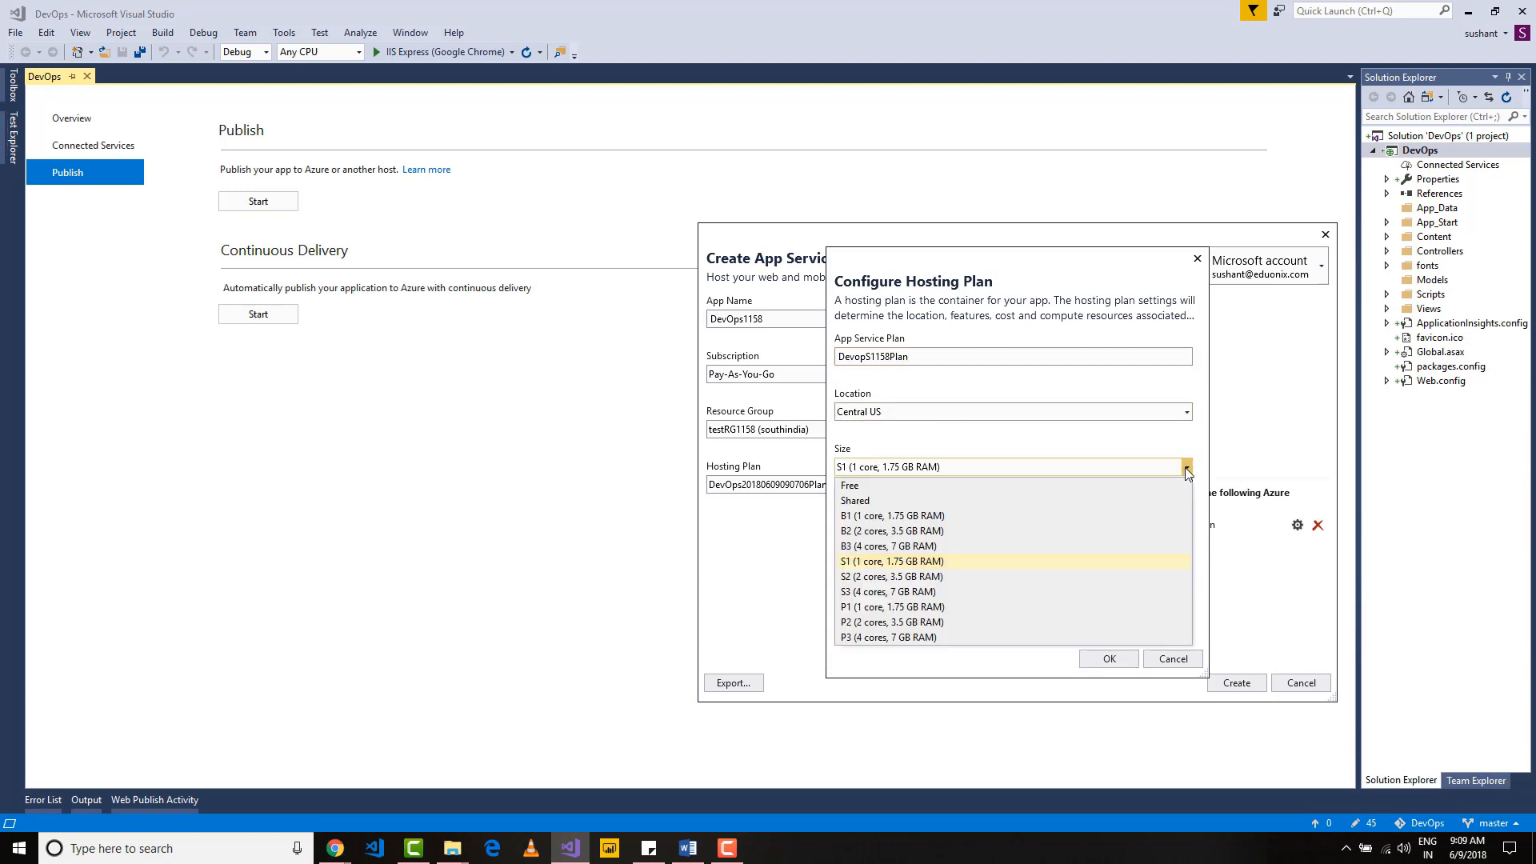
click(870, 489)
click(1109, 659)
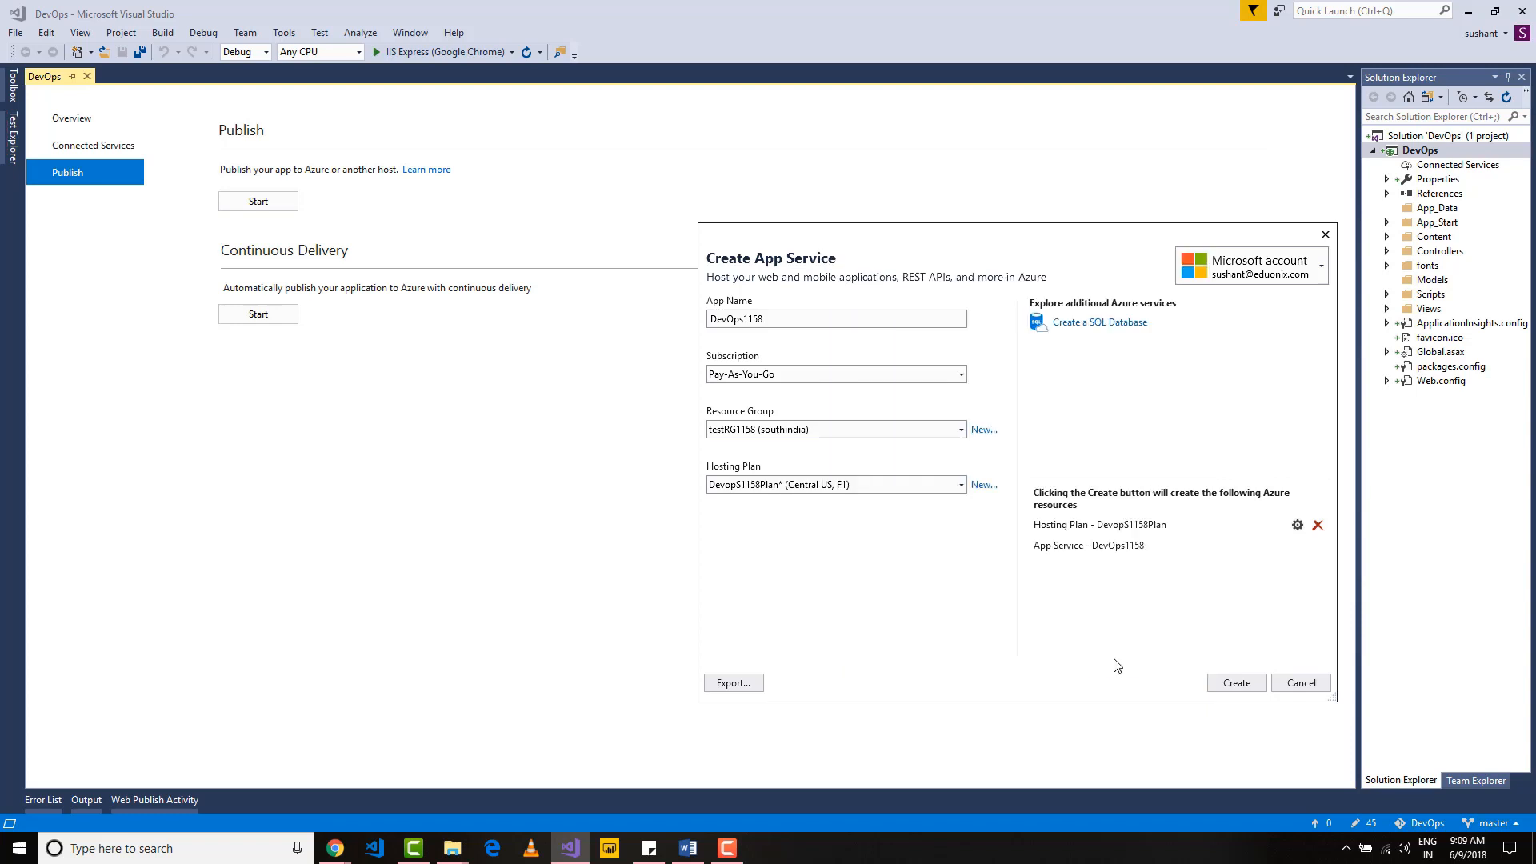
Step: Create the app service to publish the project, and view the deployed site devops1158.azurewebsites.net in the browser
click(1234, 684)
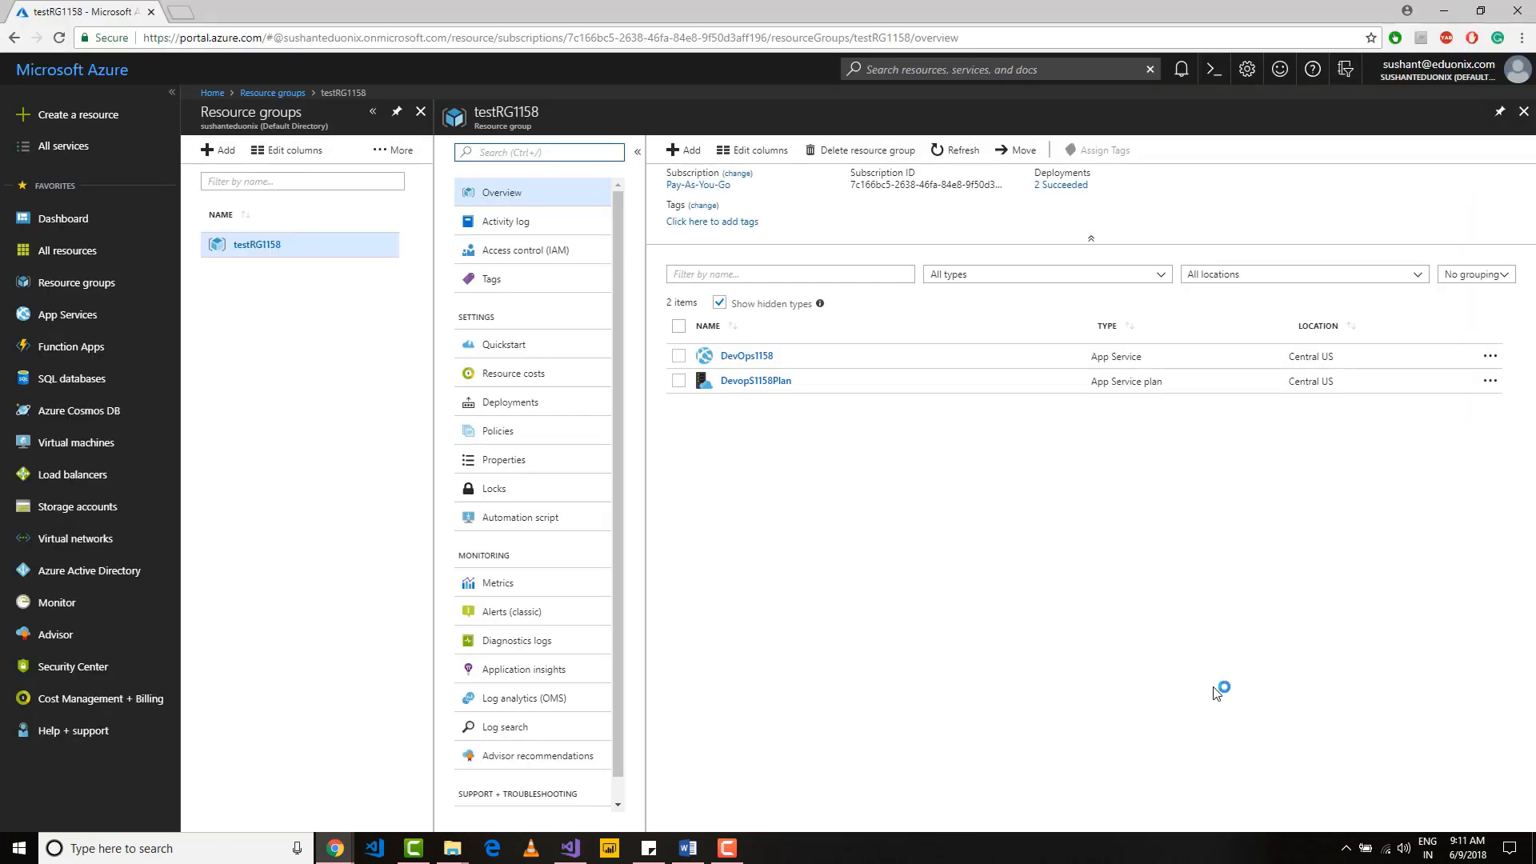
key(ctrl+Tab)
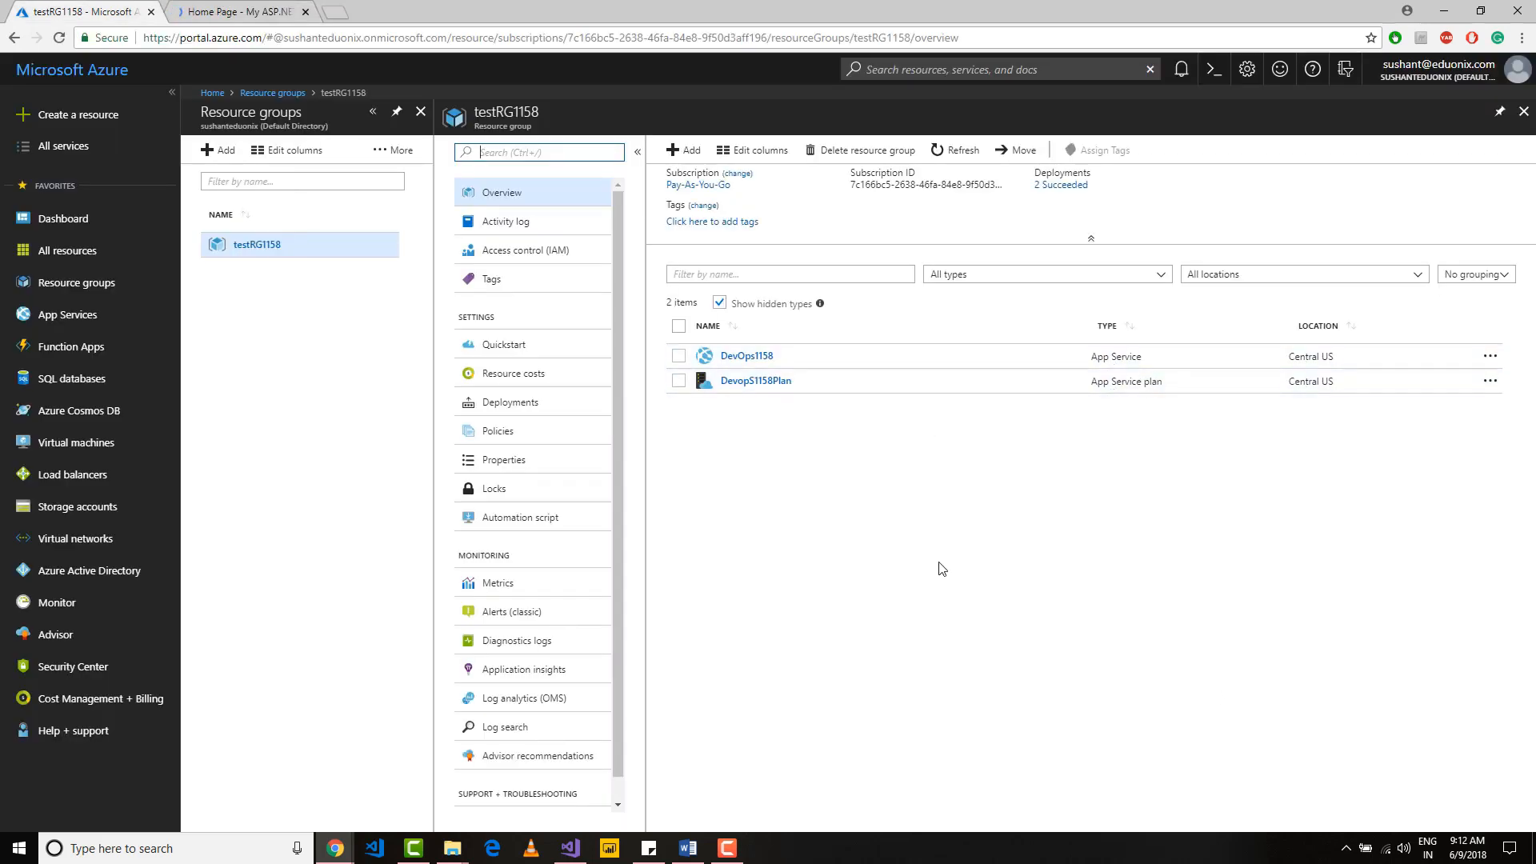
click(212, 10)
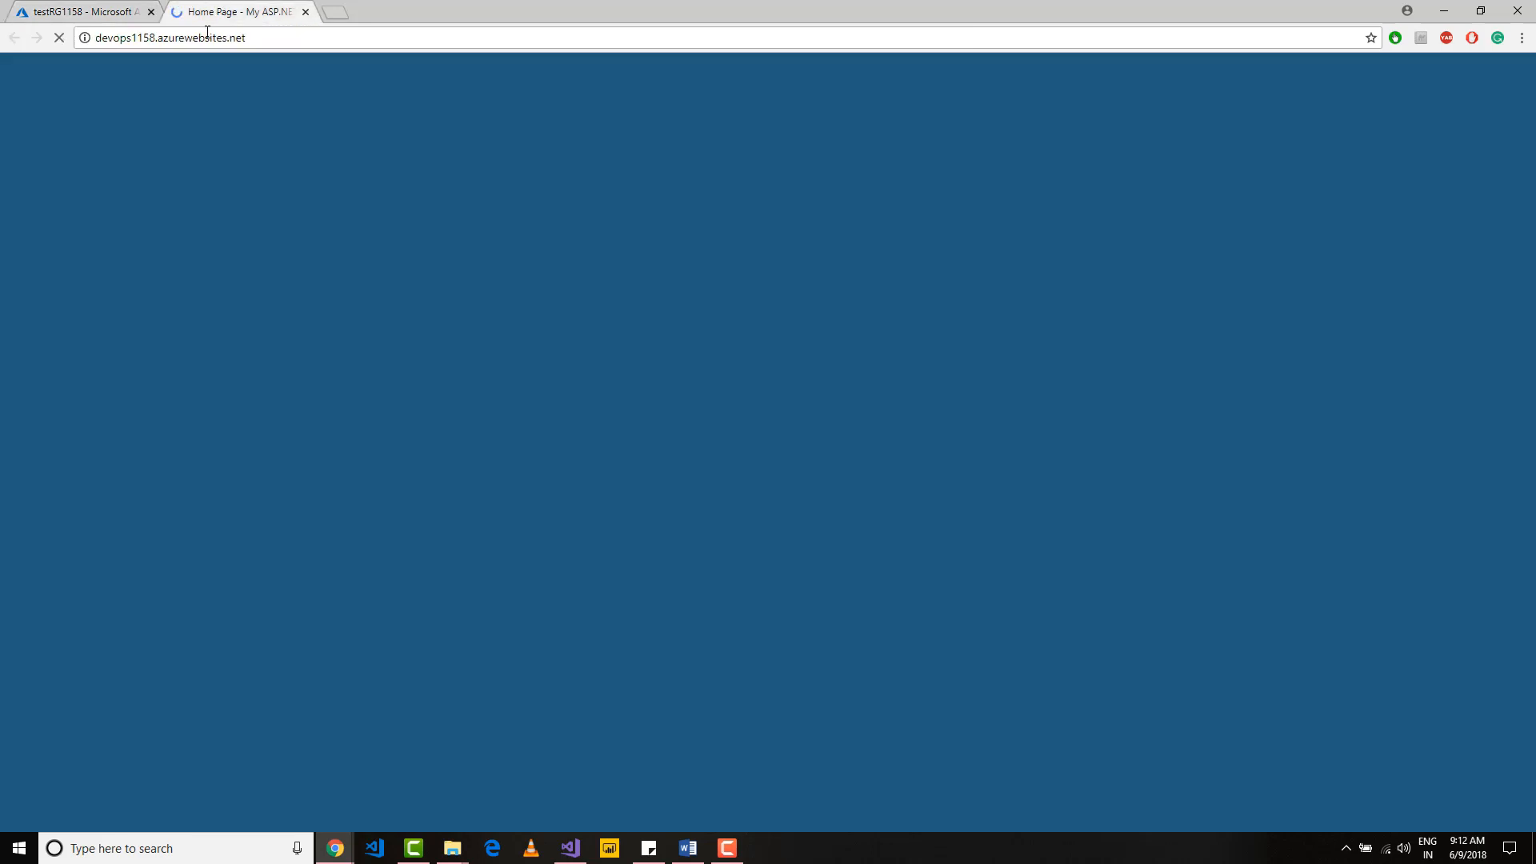
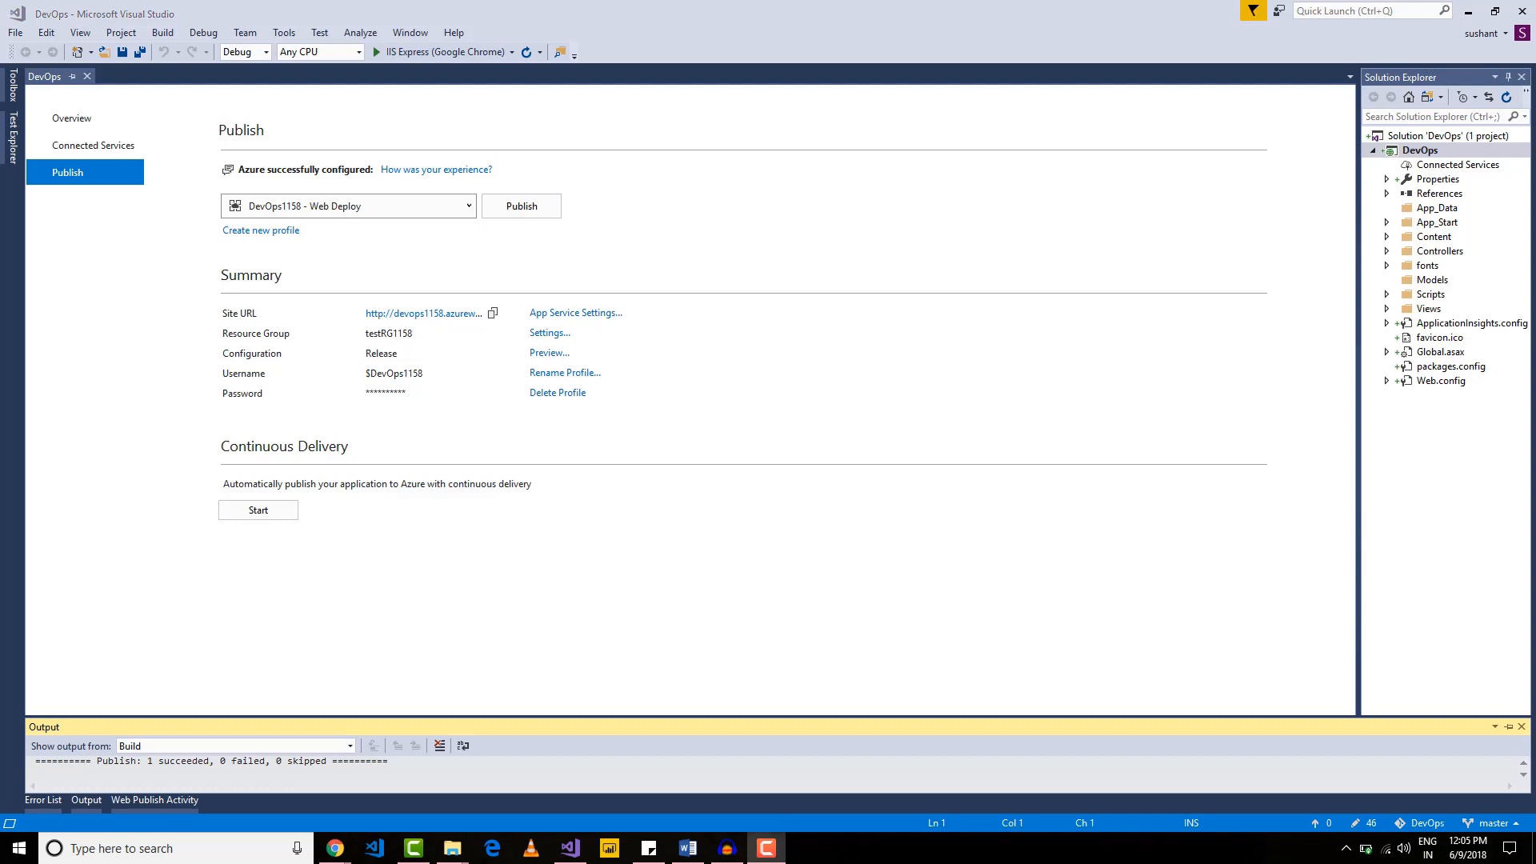
Step: Commit all changes of the DevOps solution to the master branch with the message "First Commit" and sync them with the remote repository
click(1420, 151)
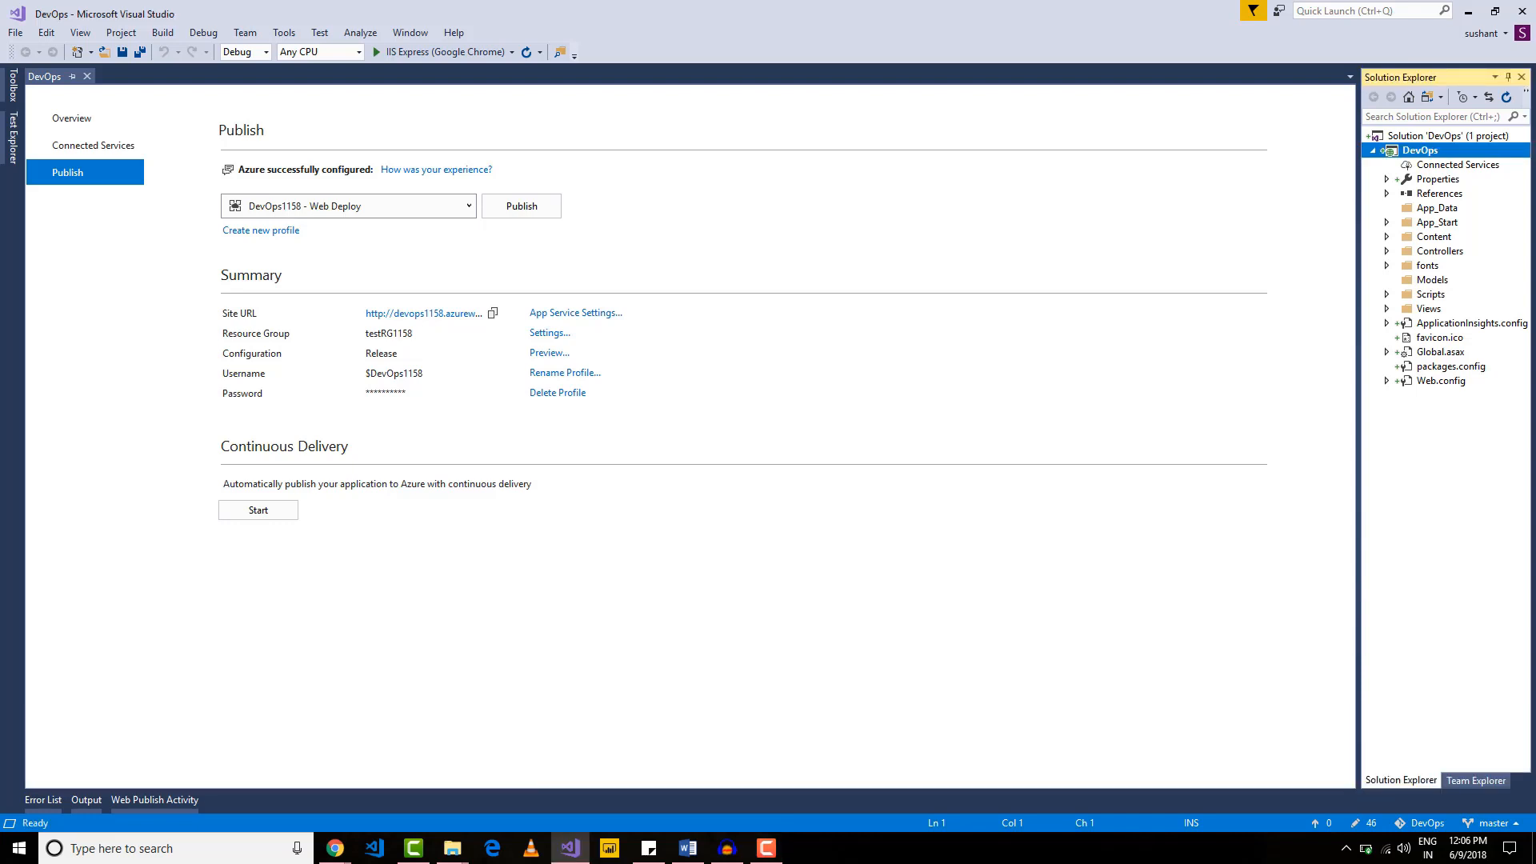
click(1462, 780)
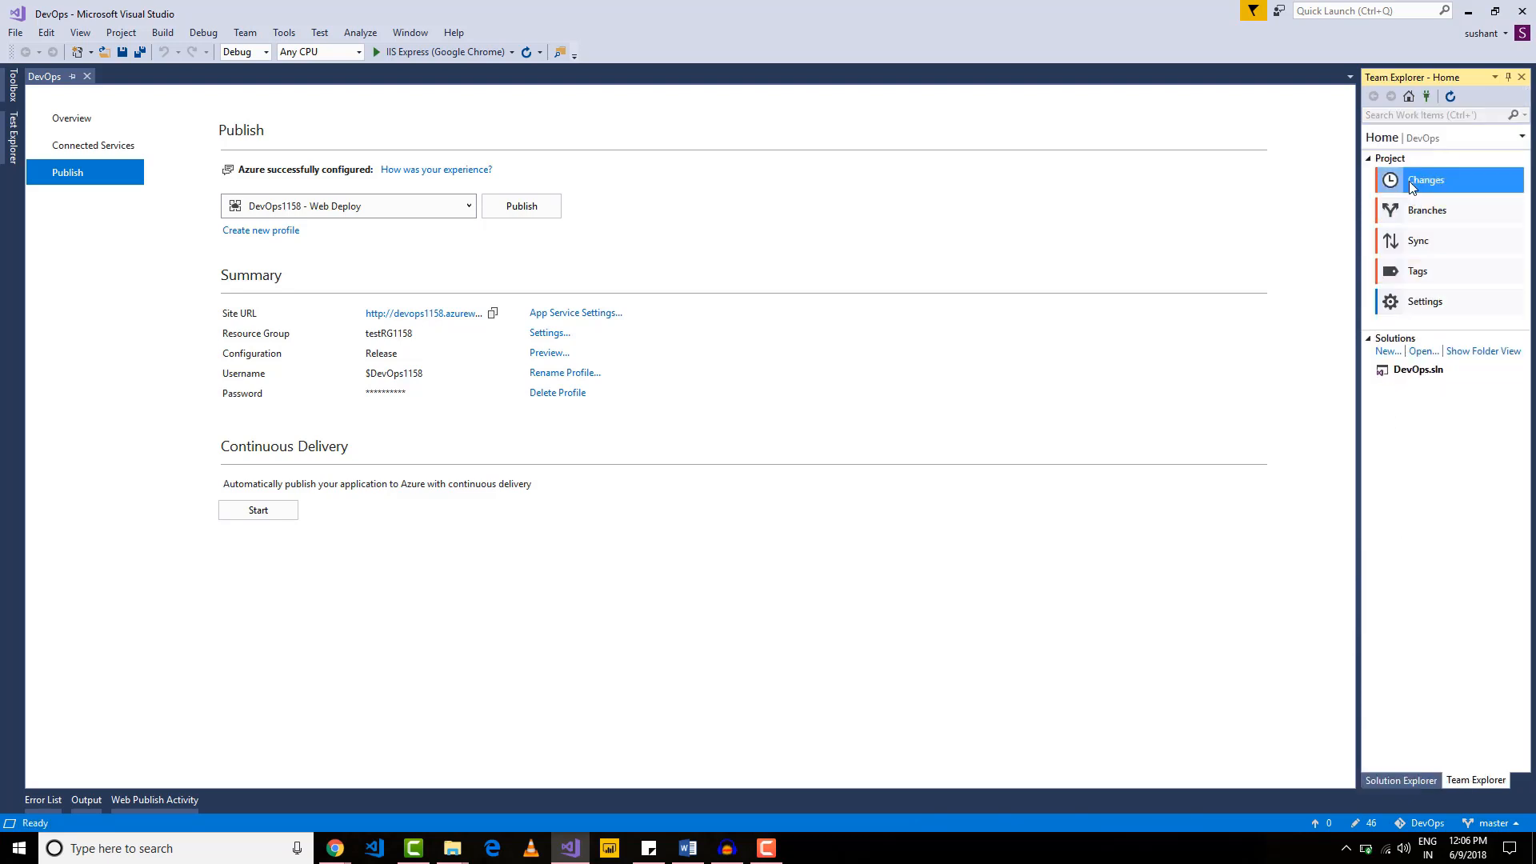
click(1452, 188)
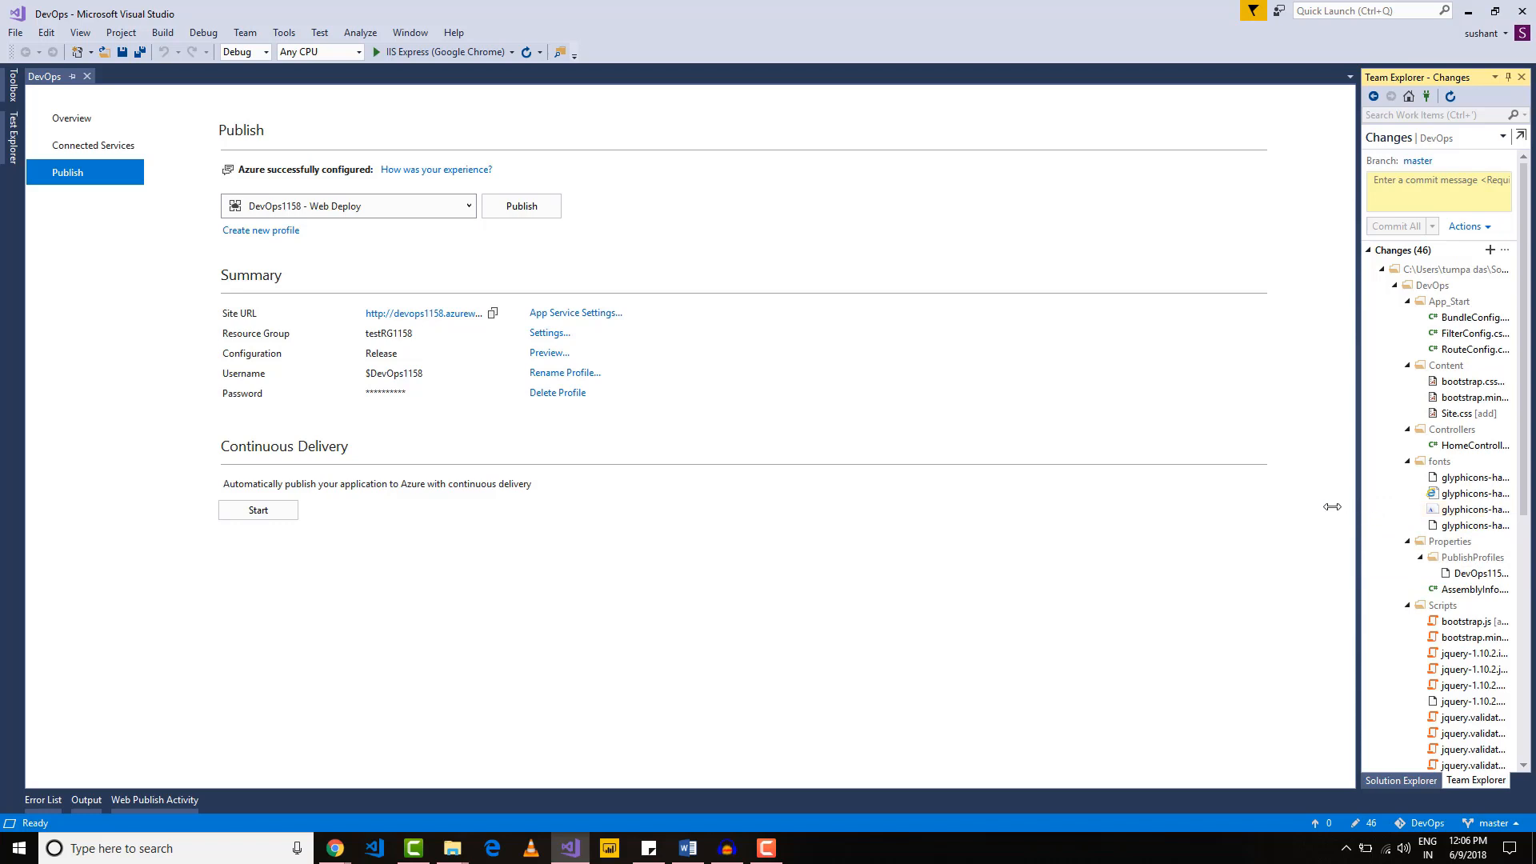
drag(1283, 504, 1153, 504)
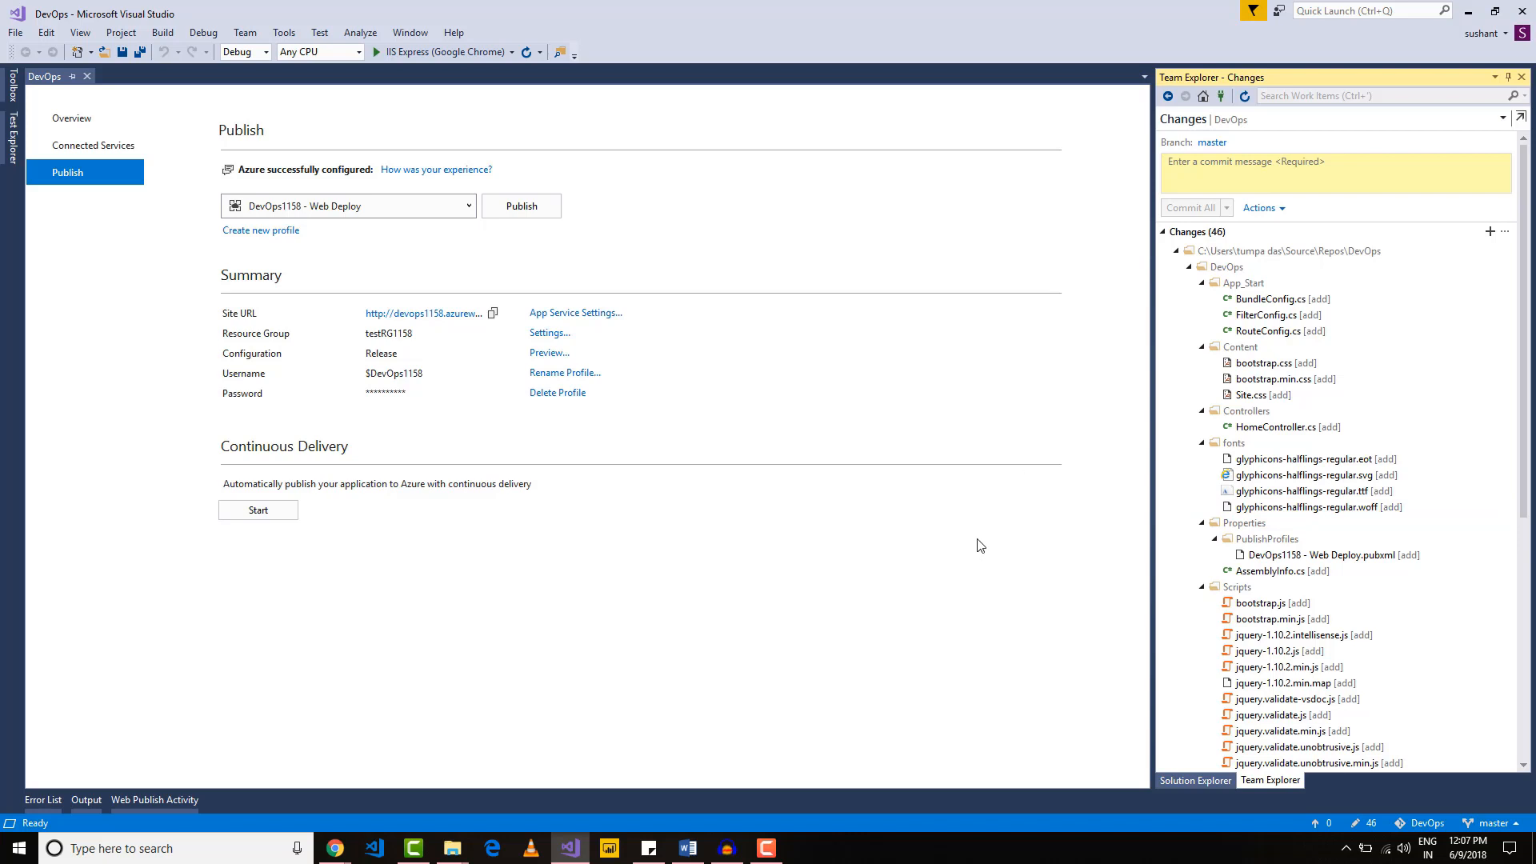
click(1196, 170)
text(First Commit)
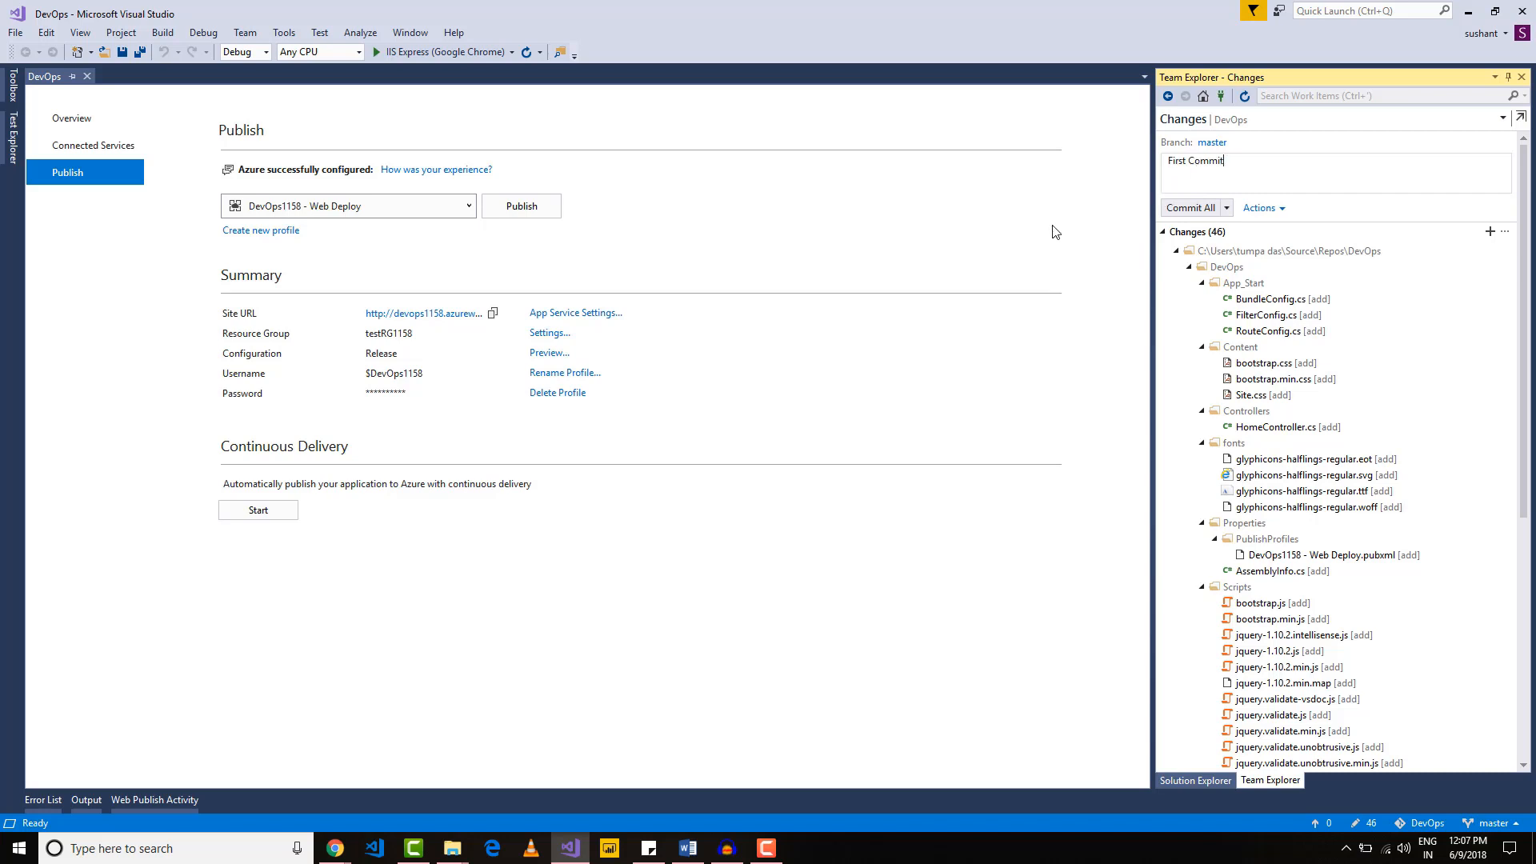
click(1225, 208)
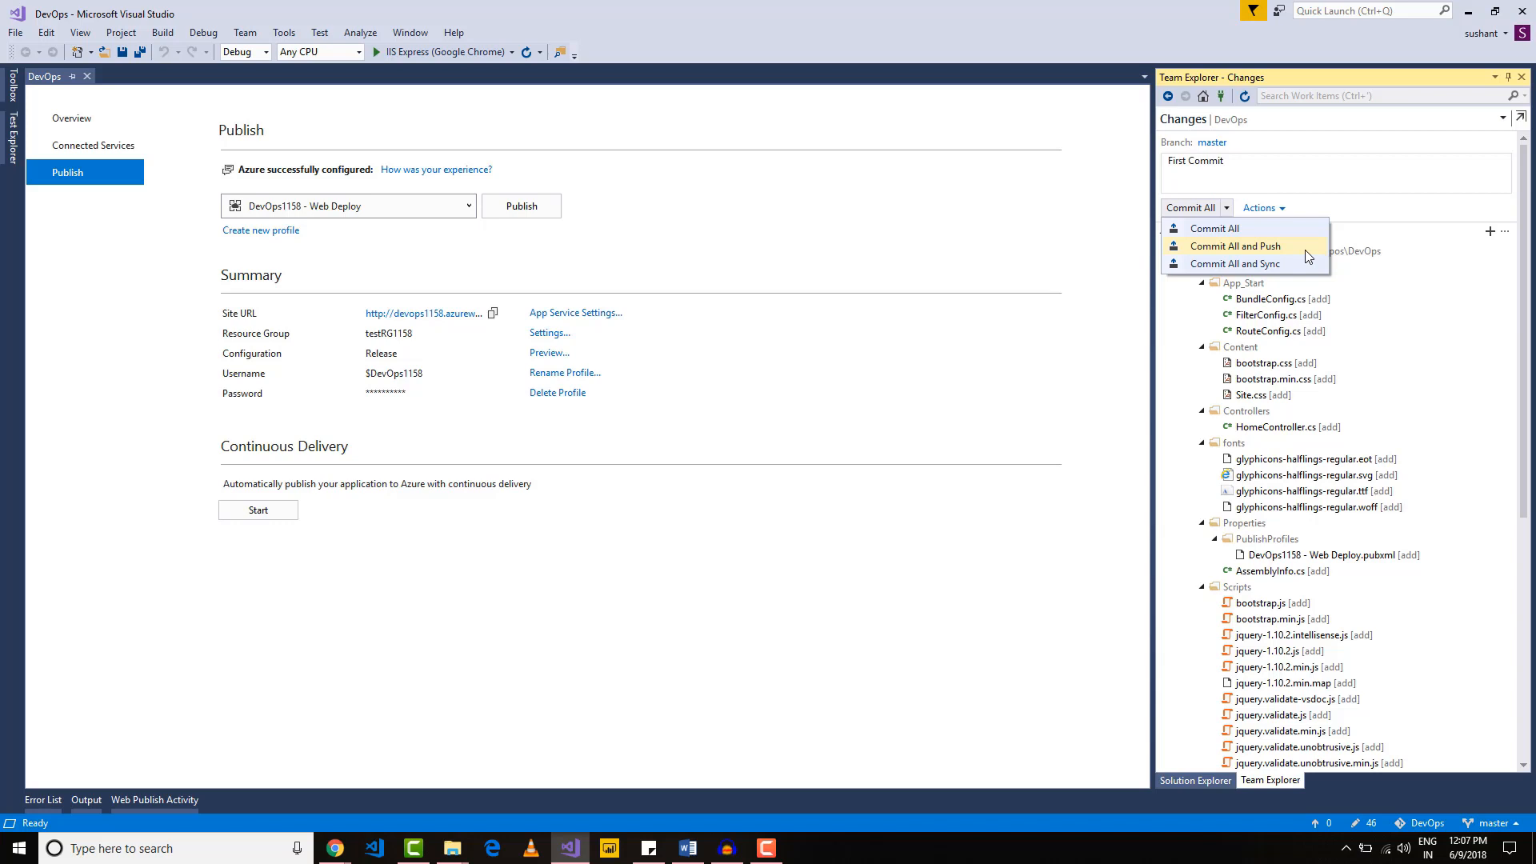
click(1276, 264)
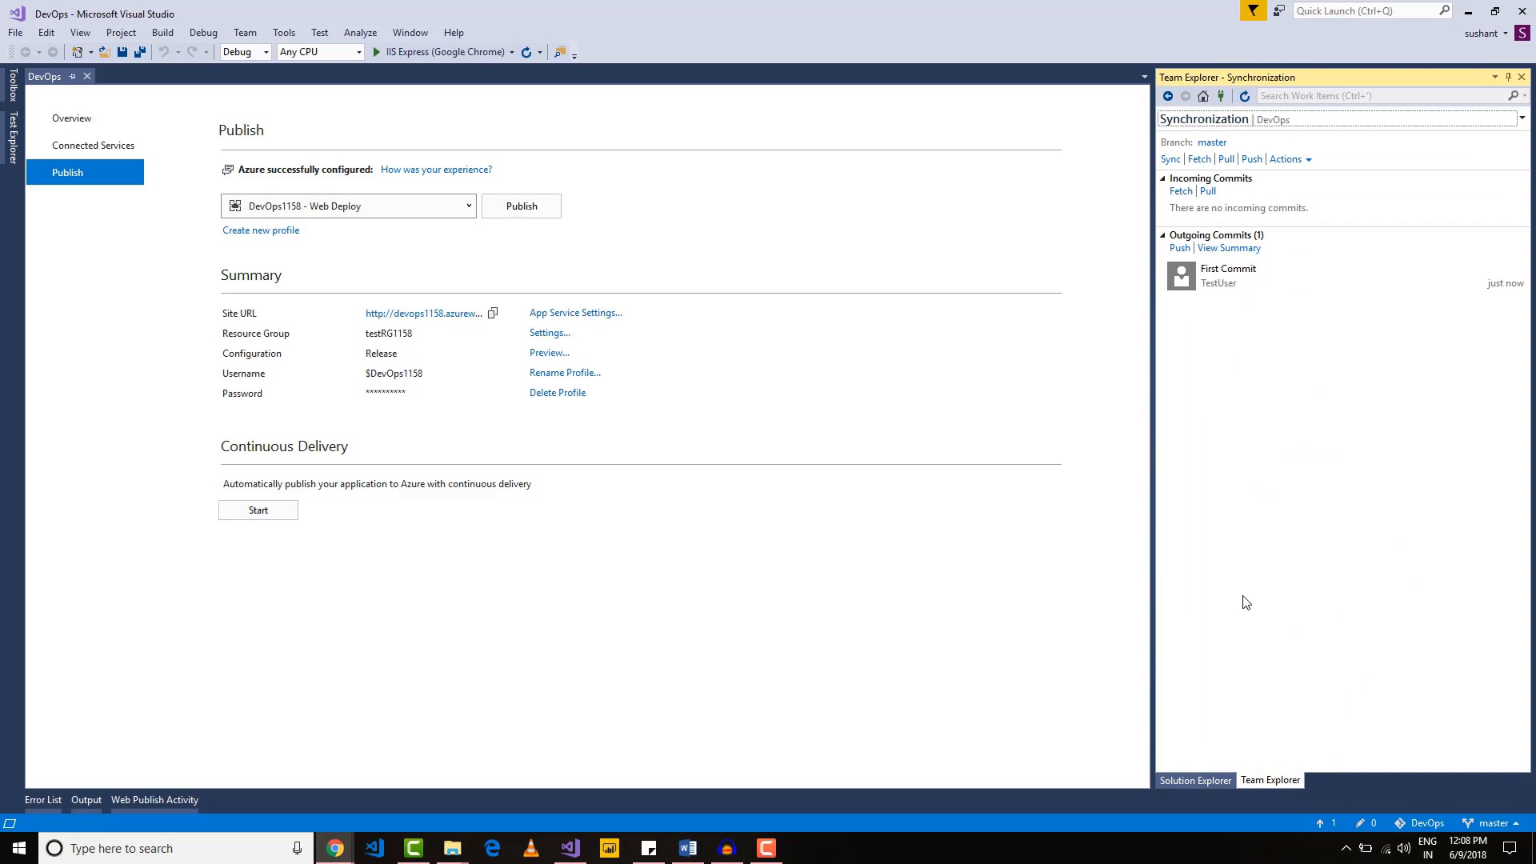
Step: Switch to the DevOps project in Visual Studio Team Services in the browser and view the repository's code files
key(alt+Tab)
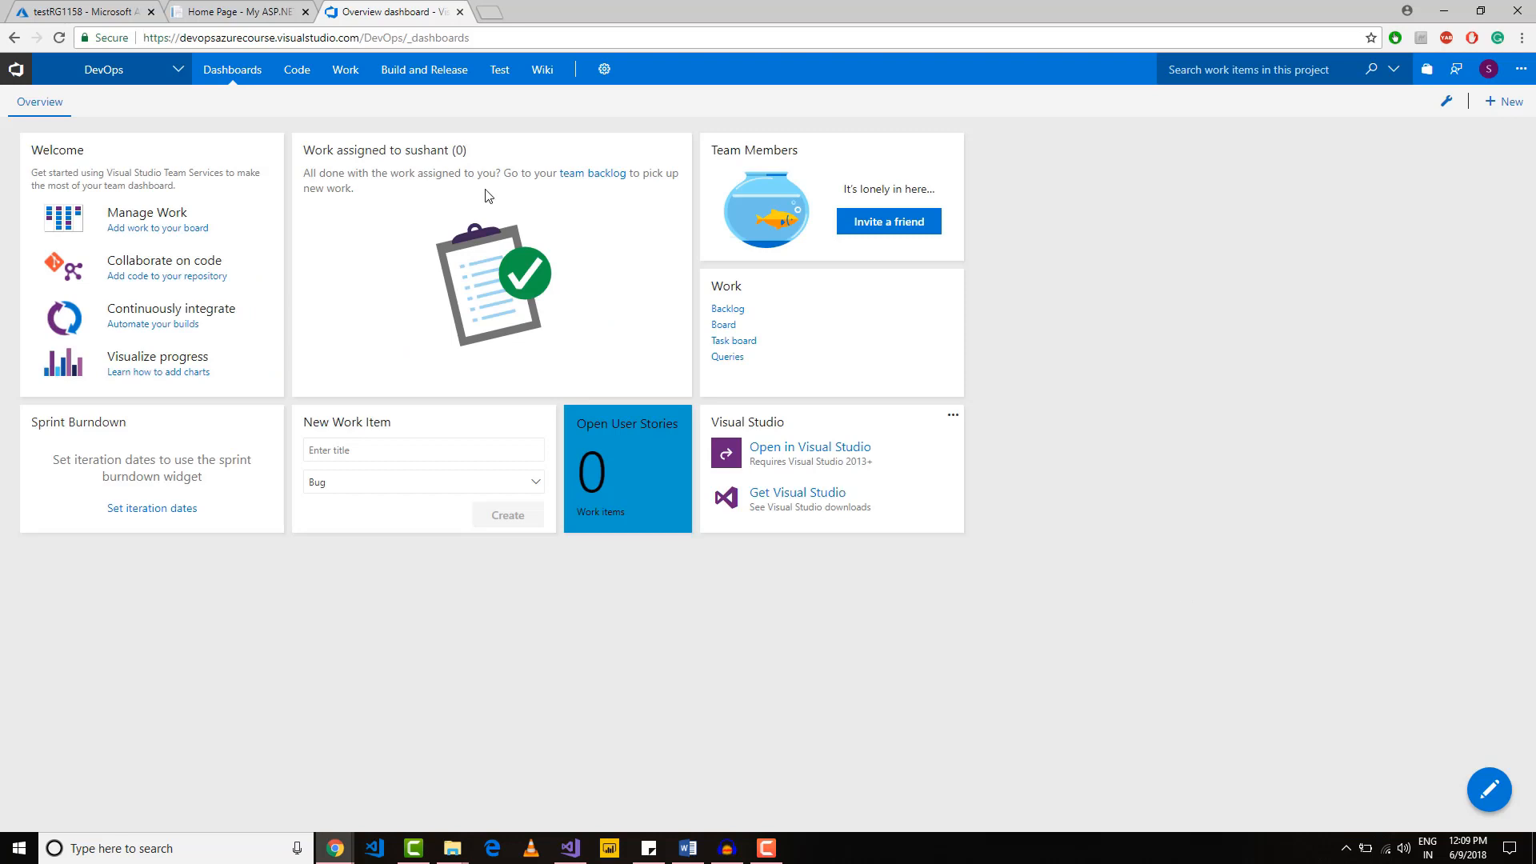
click(292, 73)
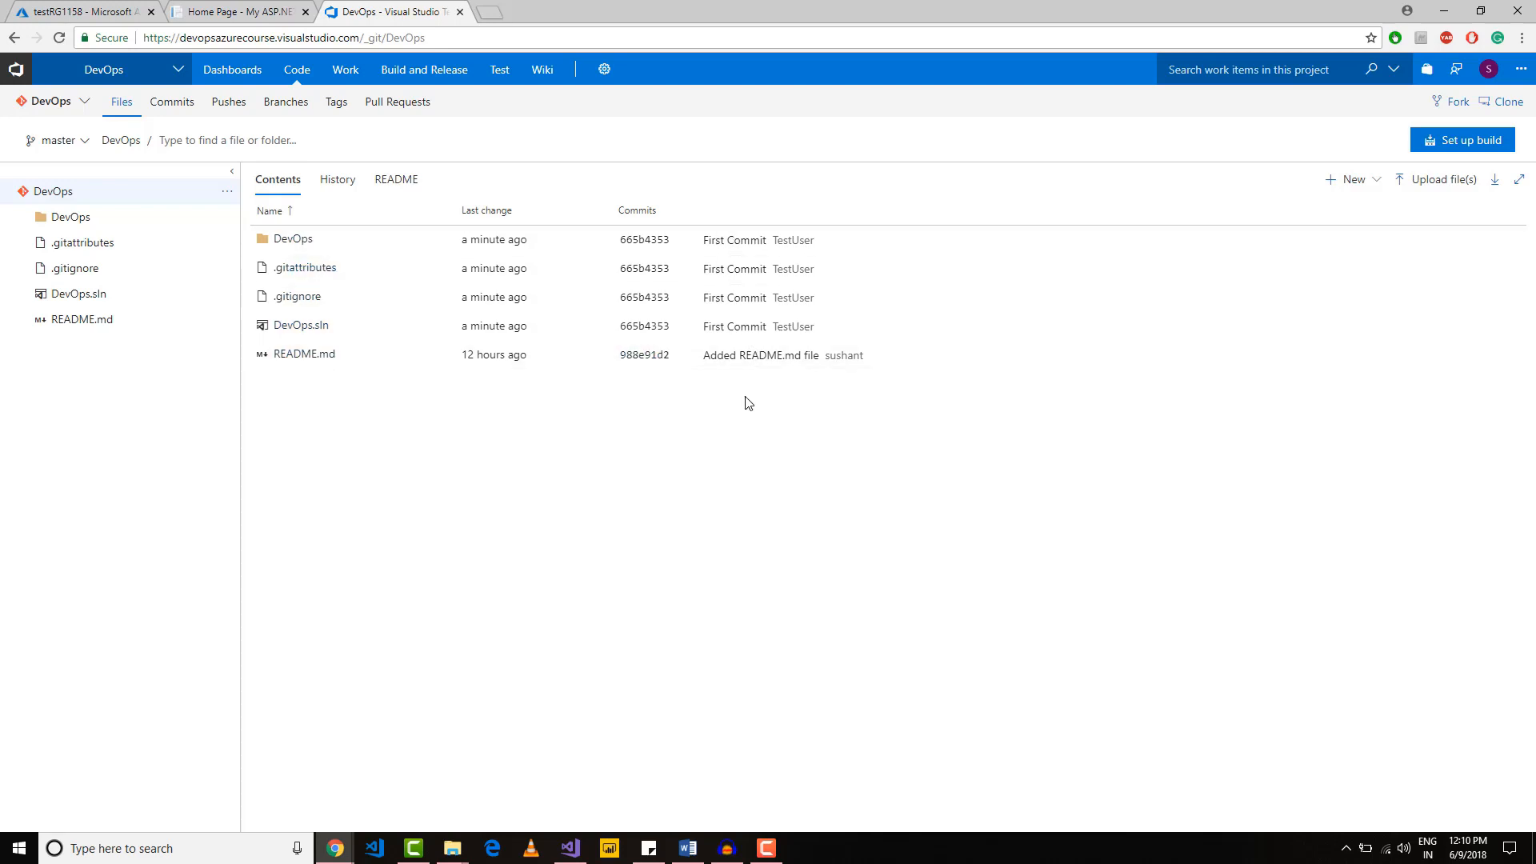
key(F10)
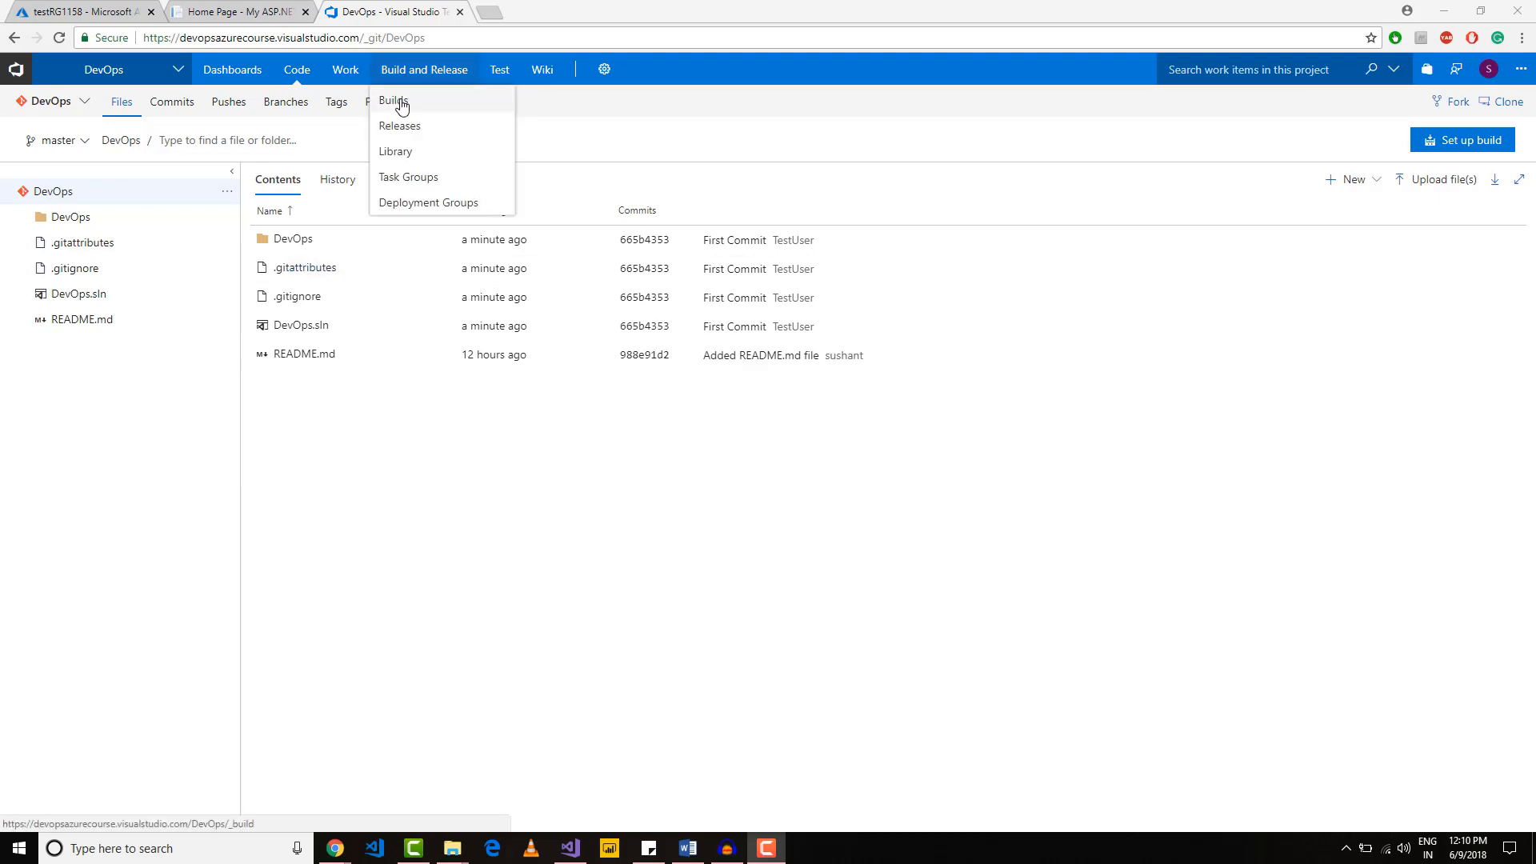
Step: Create a build definition from the VSTS Git repository DevOps, branch master, using the Azure Web App template
click(393, 100)
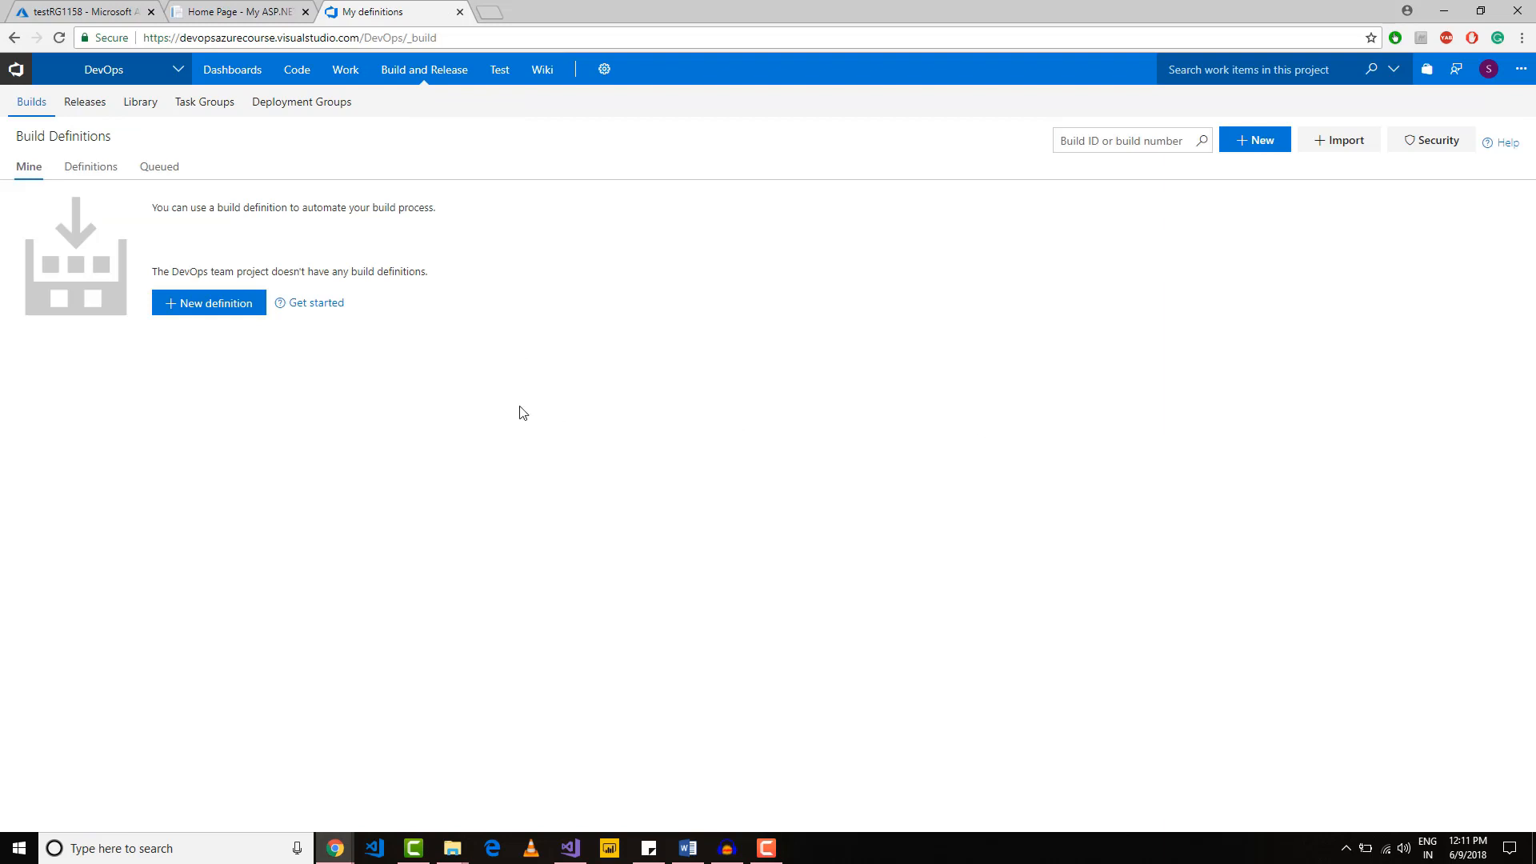
click(221, 305)
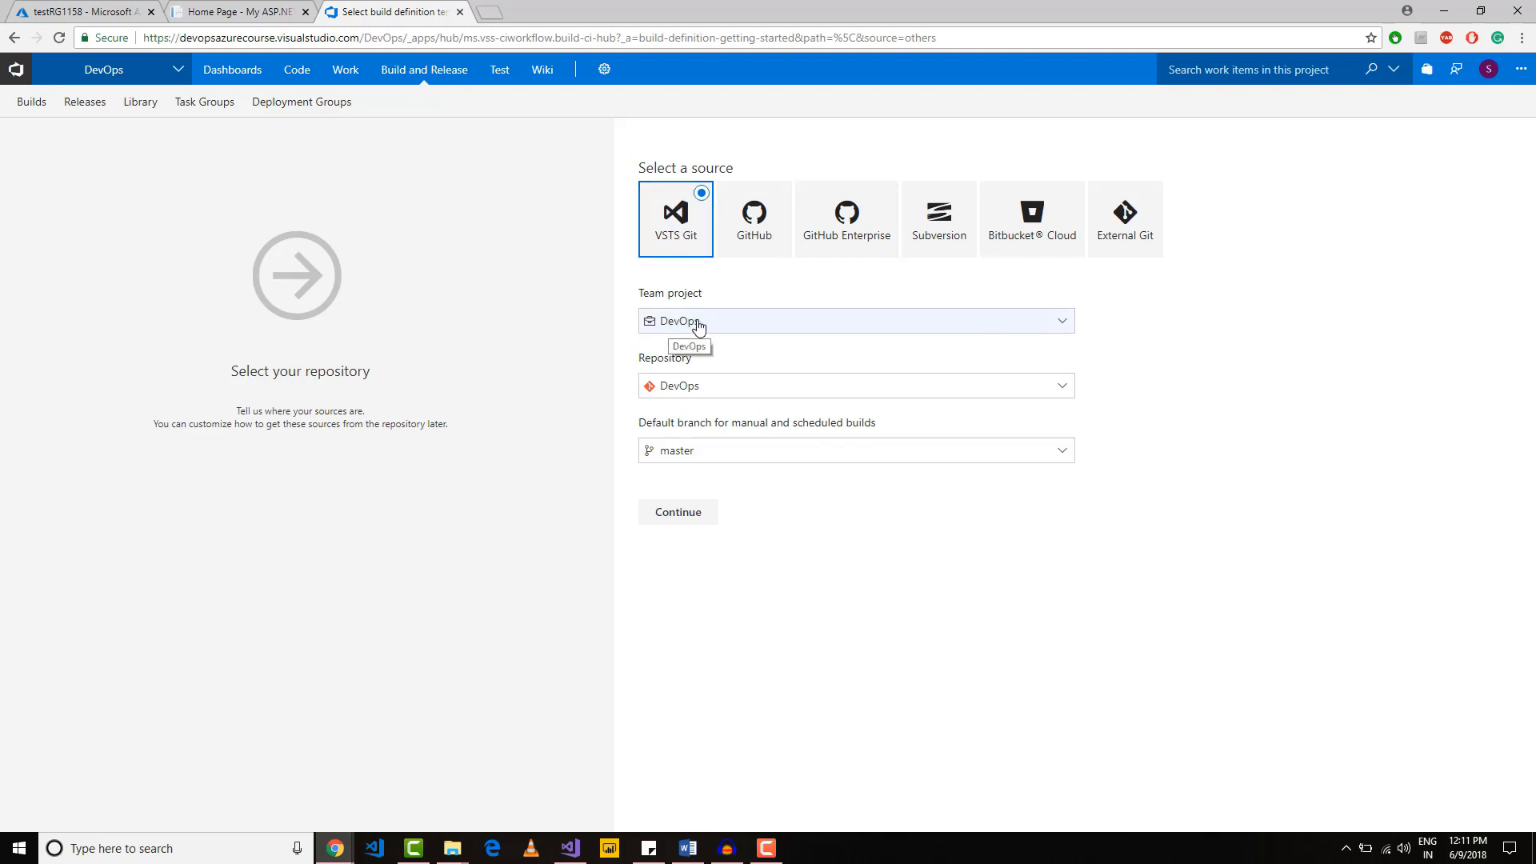
click(1062, 386)
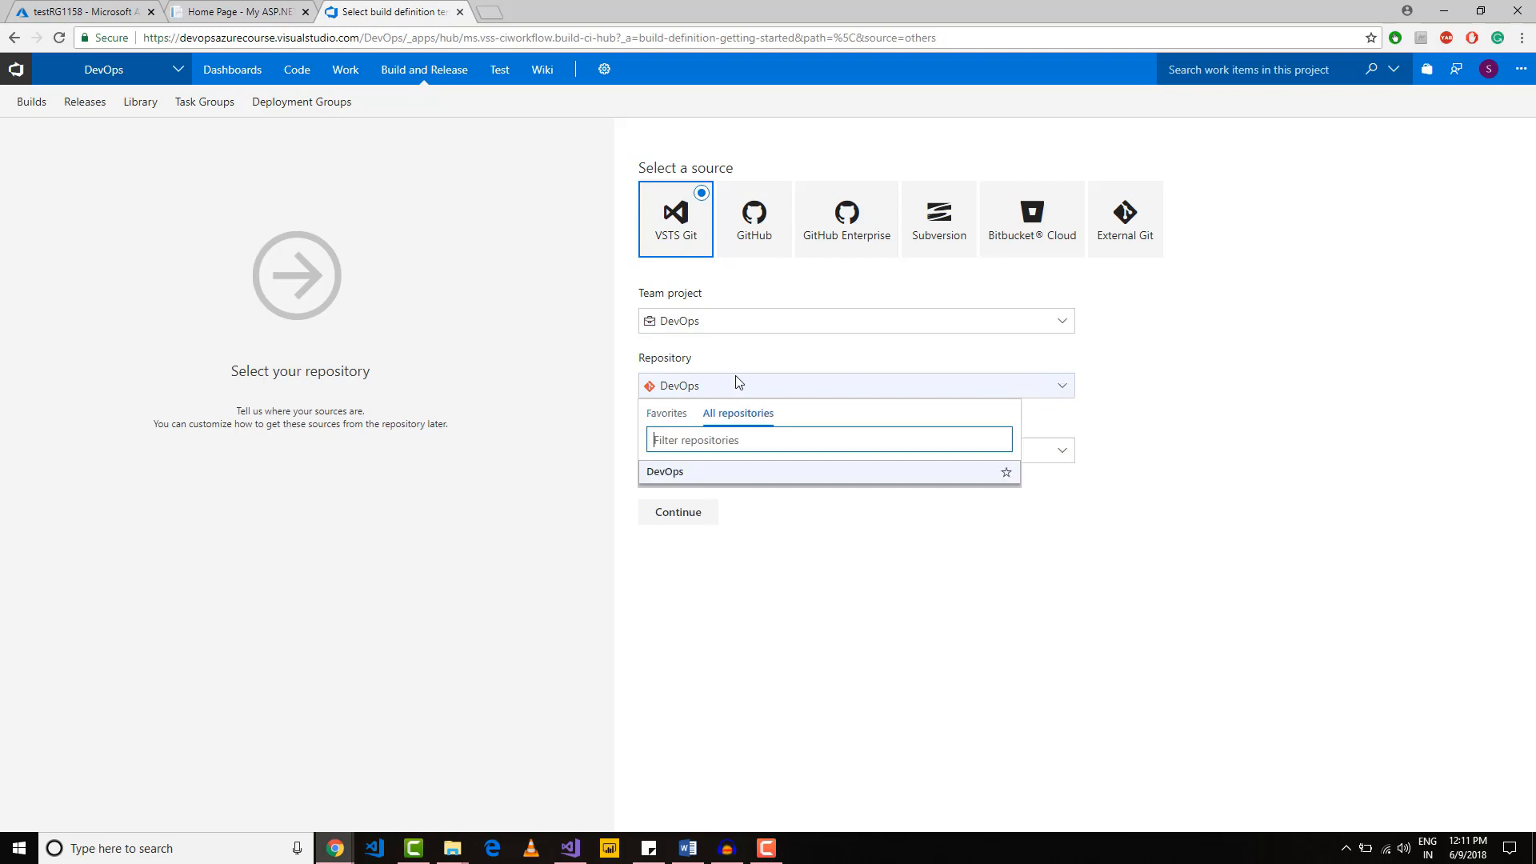
click(1117, 389)
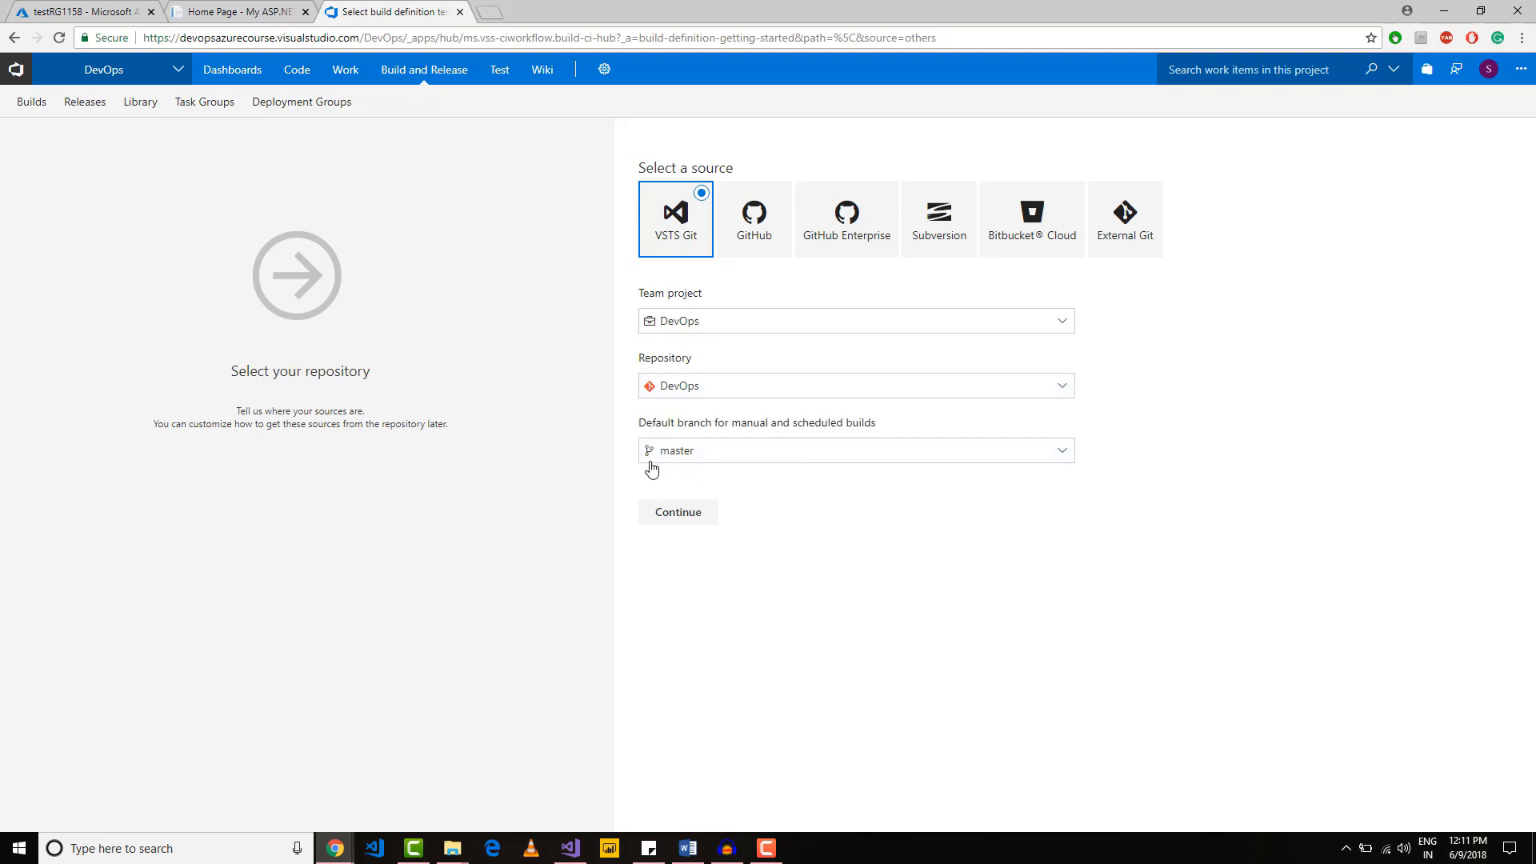
click(676, 513)
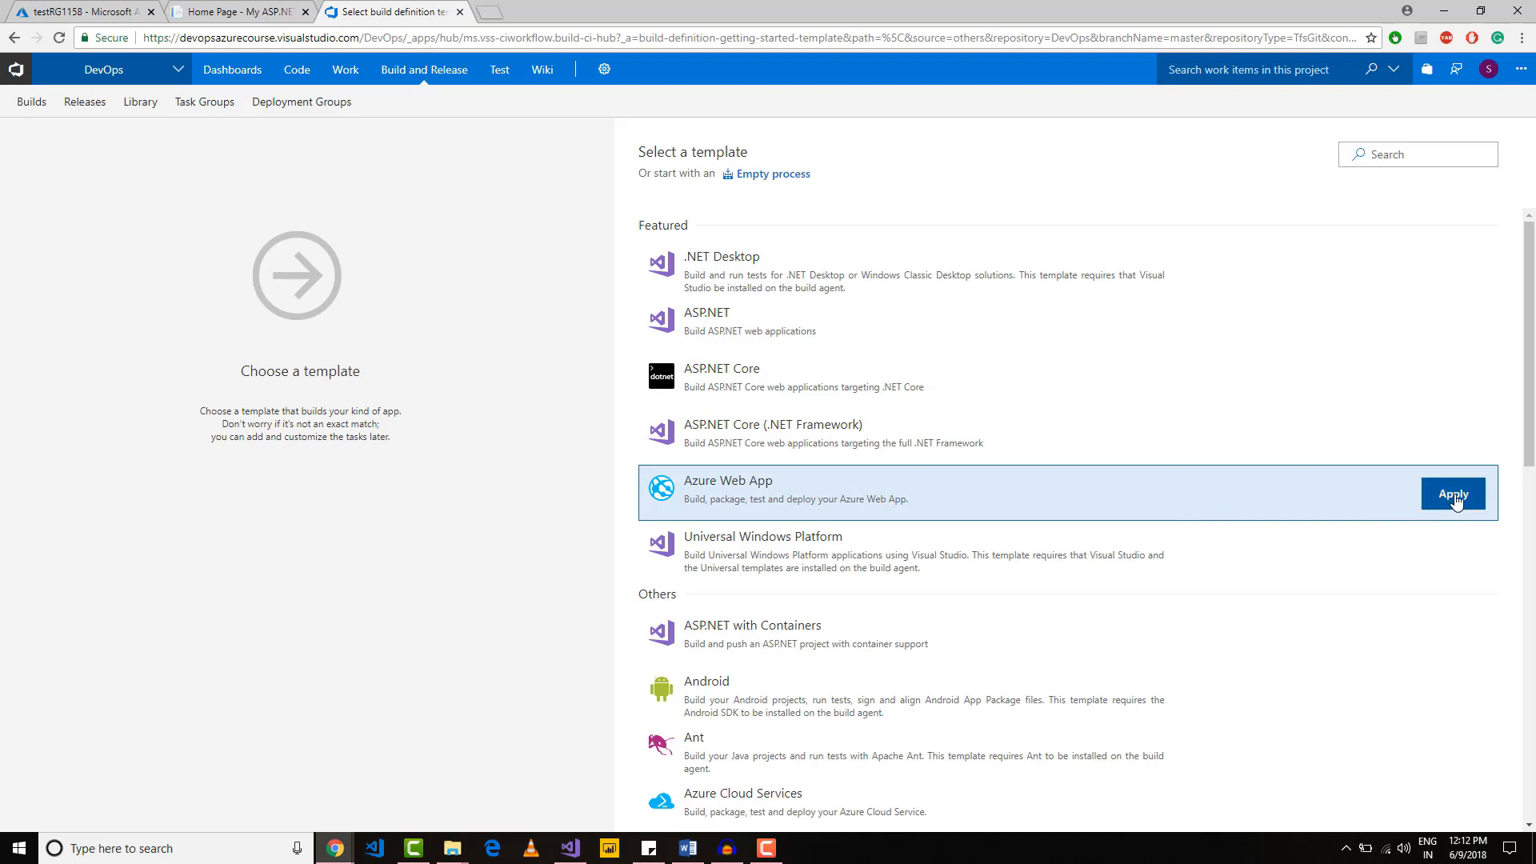
click(1449, 498)
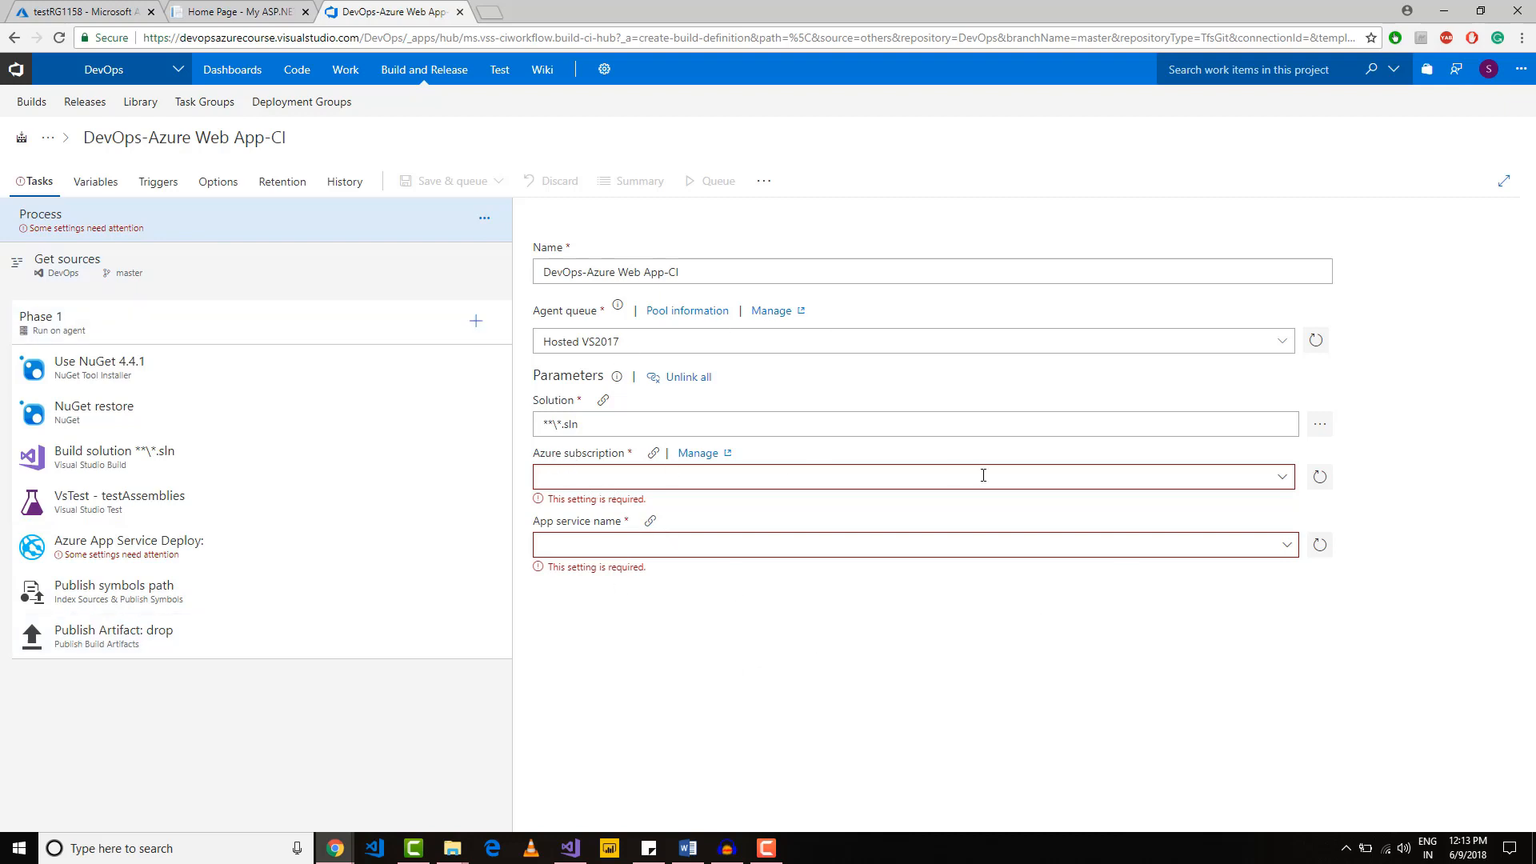
Step: Select the Pay-As-You-Go Azure subscription for the build definition and try to authorize it
click(1284, 480)
click(811, 557)
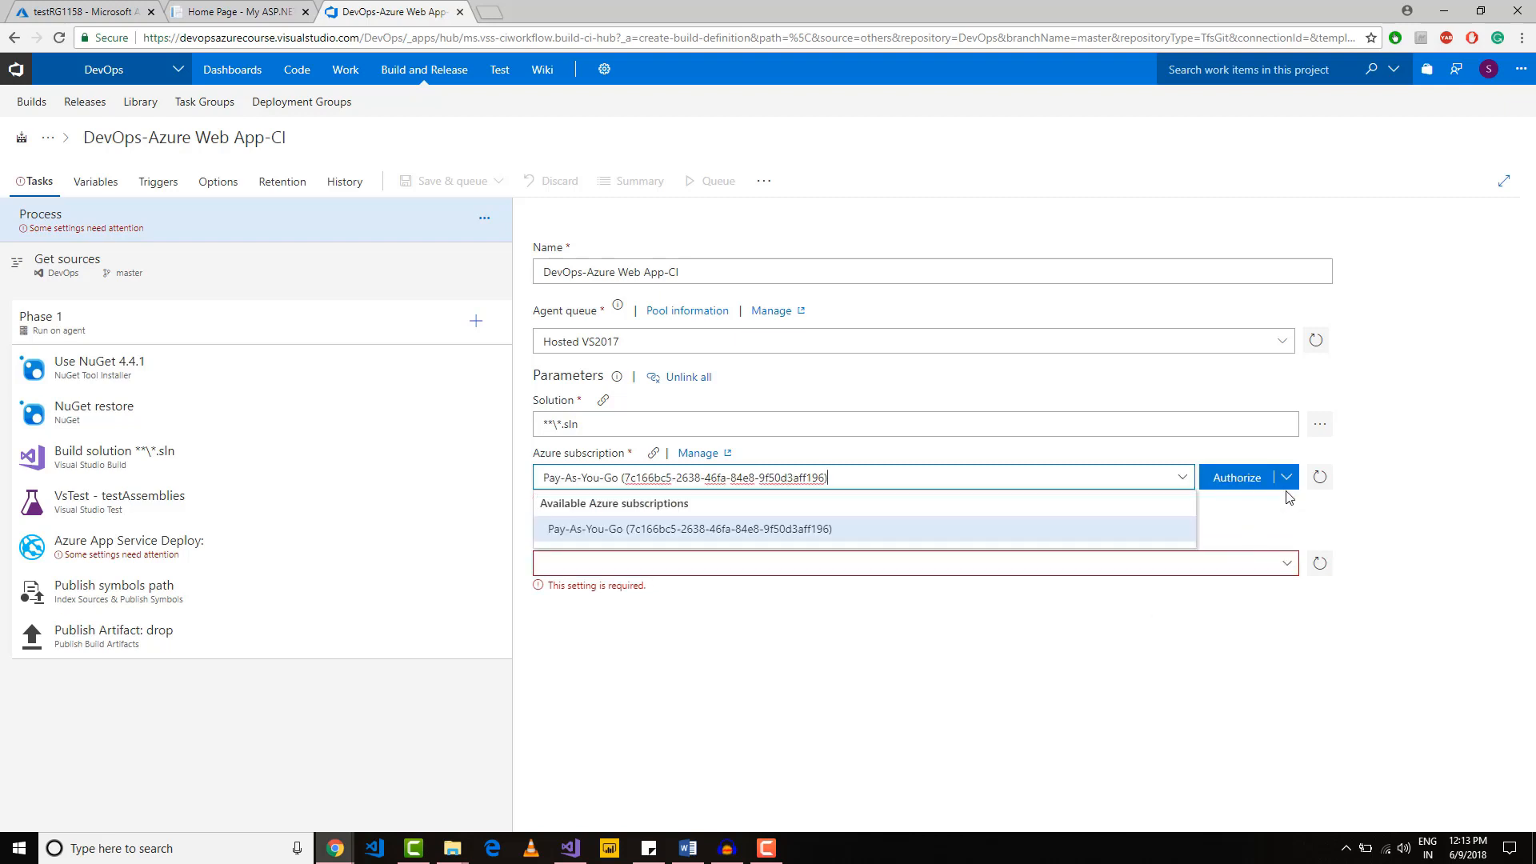
click(1286, 477)
click(1258, 501)
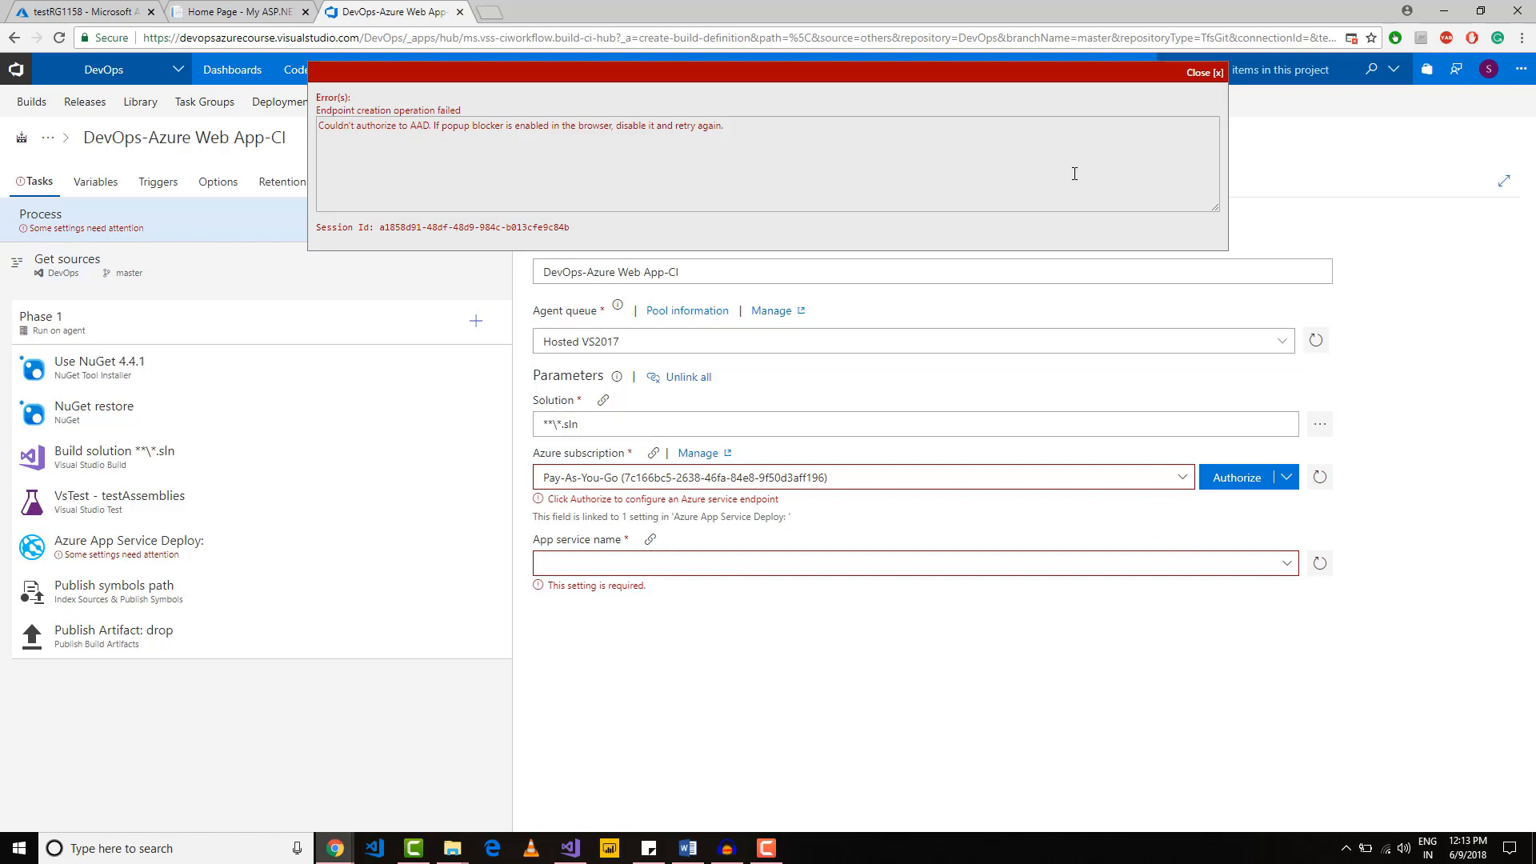
click(1197, 76)
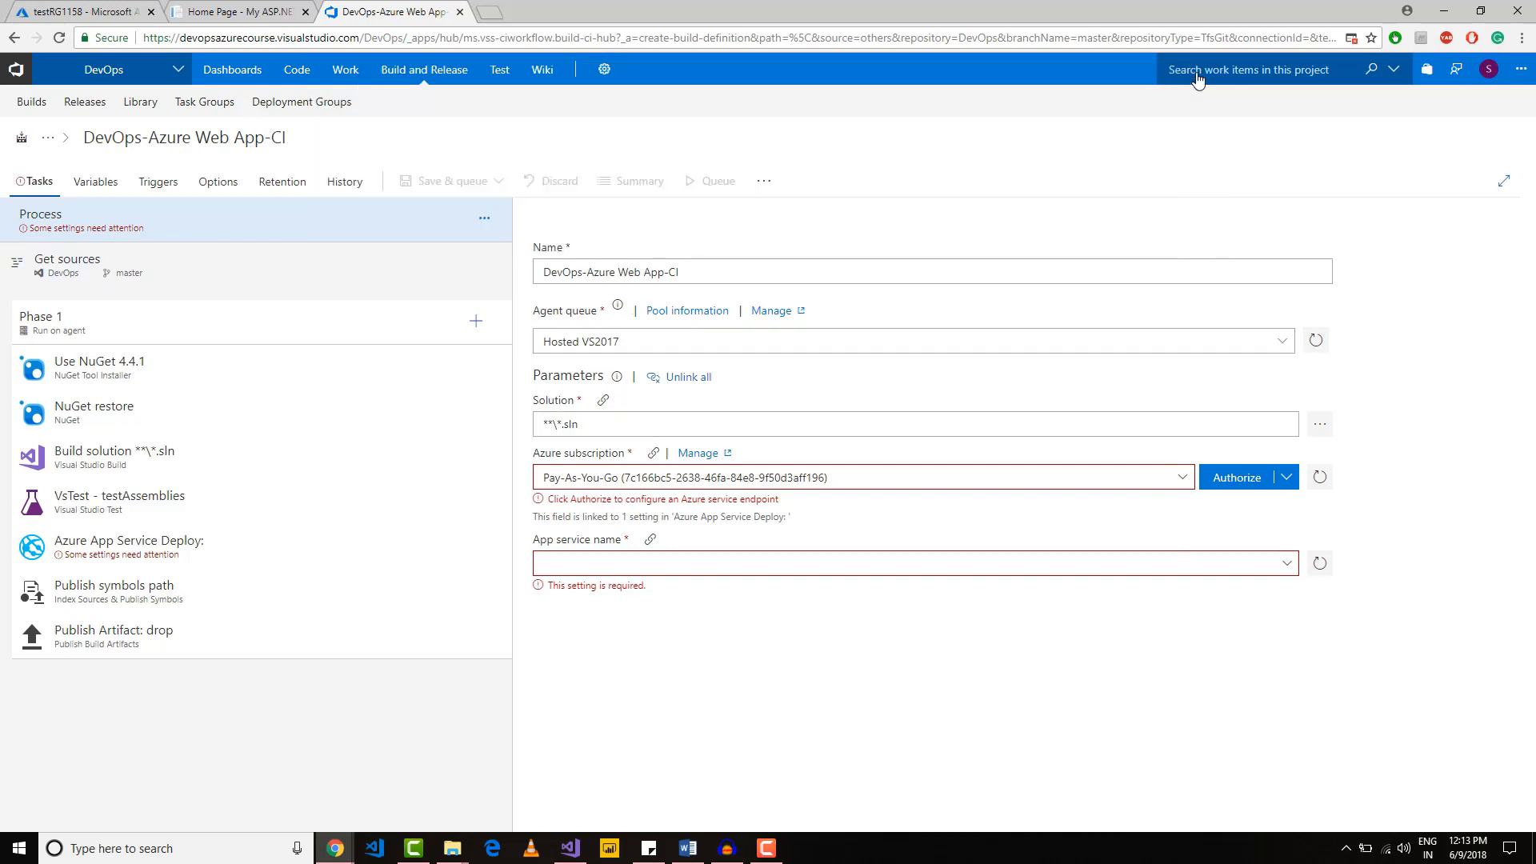
Step: Allow pop-ups for the site in the browser and open the advanced authorization options of the Azure subscription
click(1350, 40)
click(1144, 138)
click(1332, 202)
click(1285, 480)
click(1253, 505)
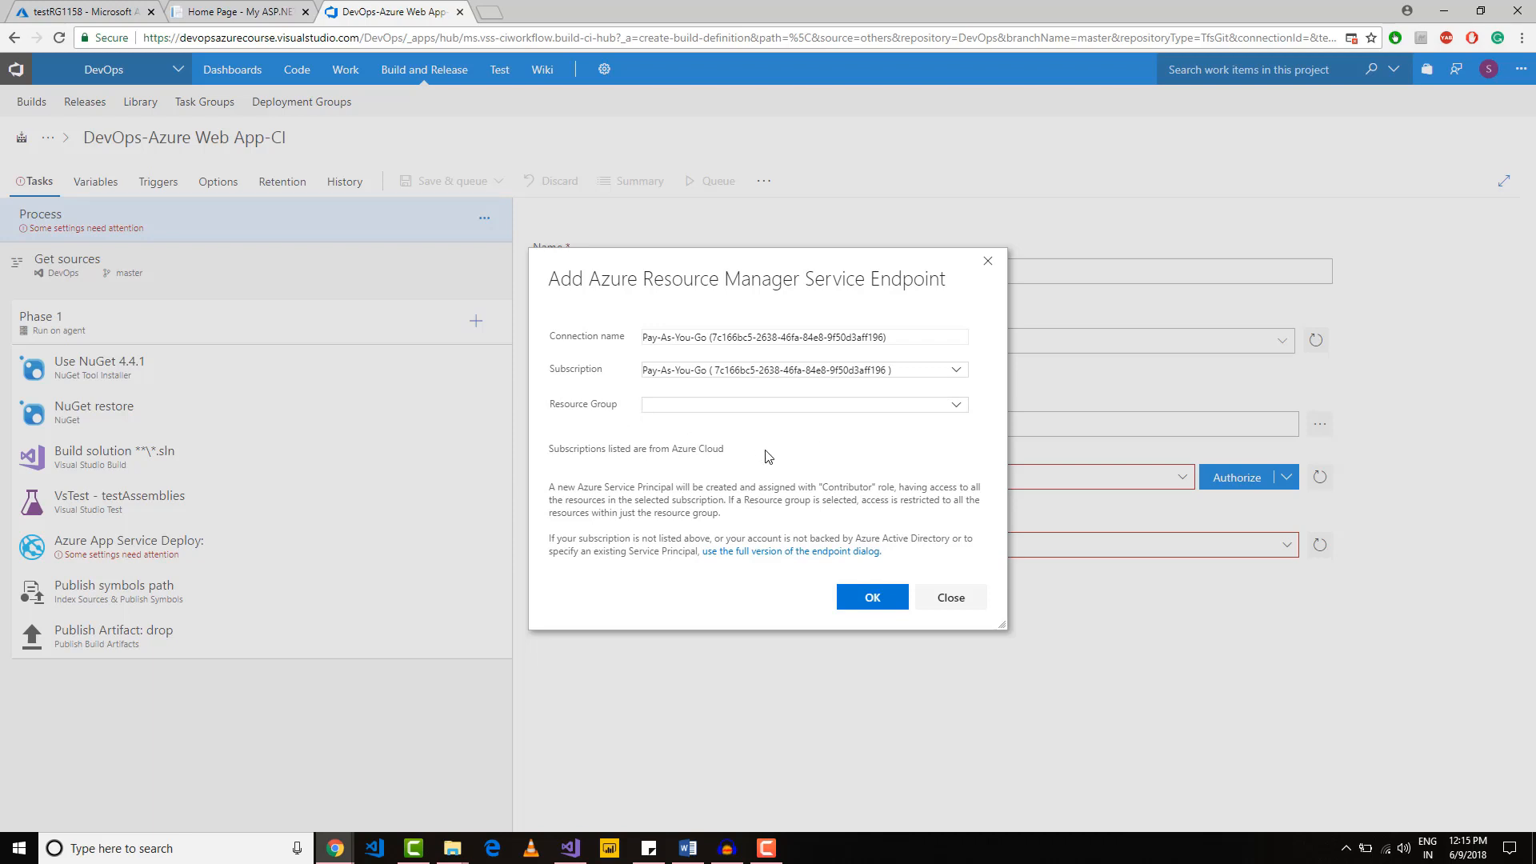
Step: Add the Azure Resource Manager service endpoint for the Pay-As-You-Go subscription, signing in with the account's e-mail
click(853, 605)
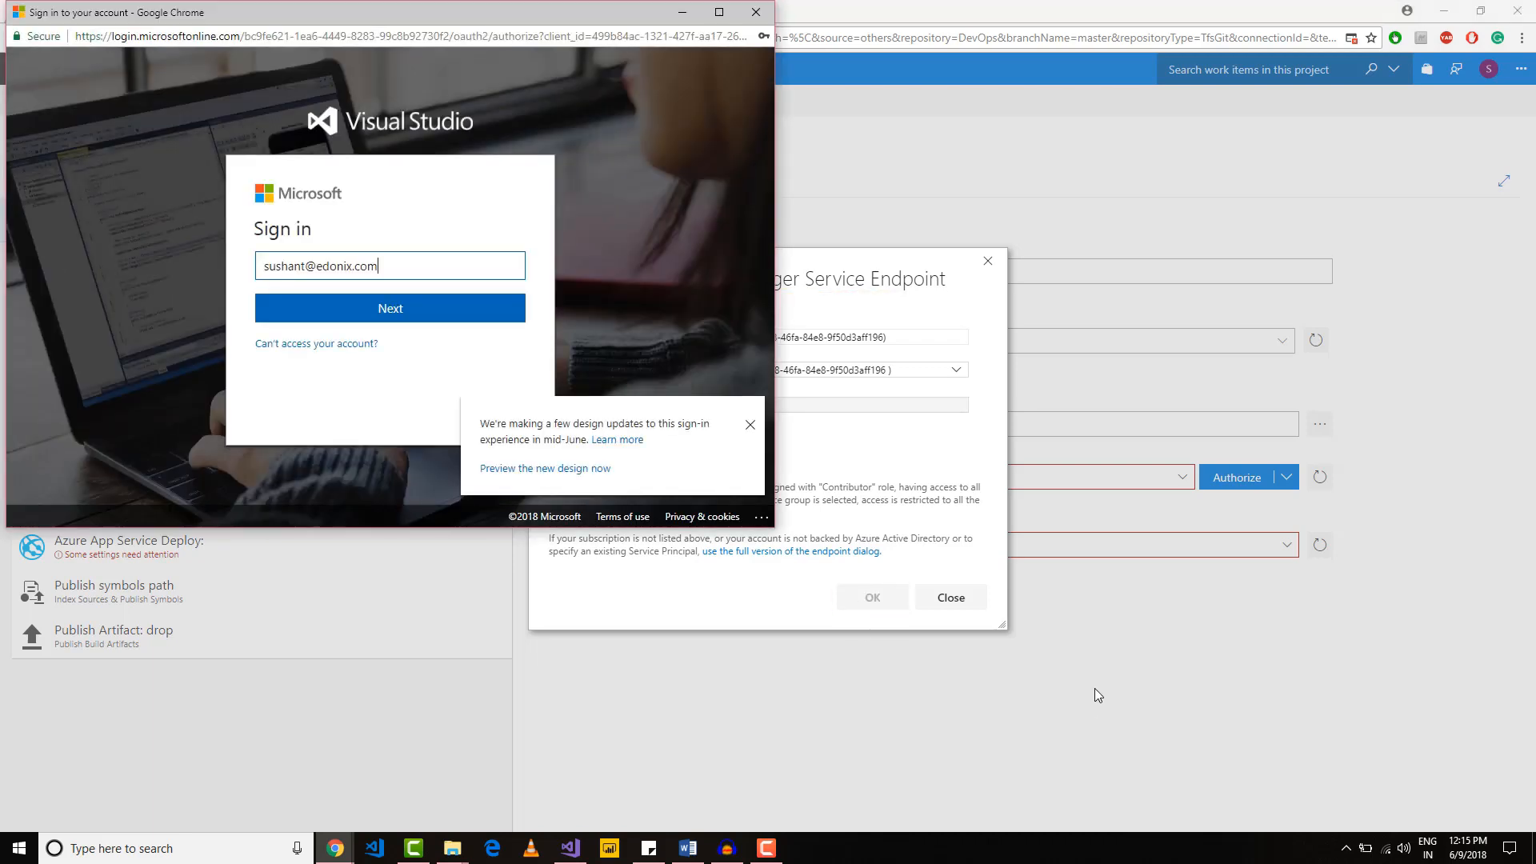
click(361, 311)
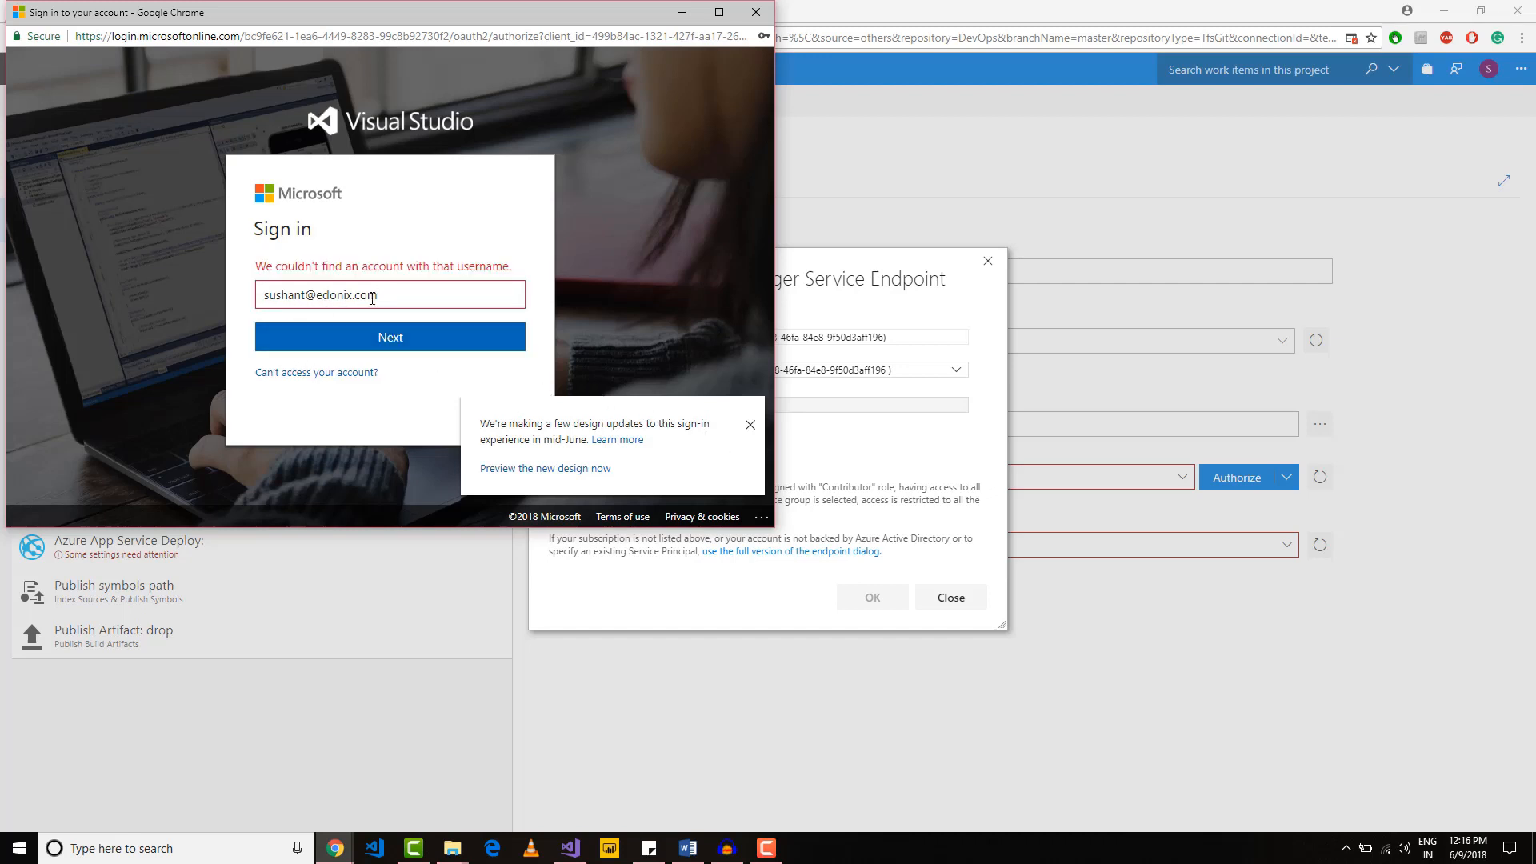
click(404, 326)
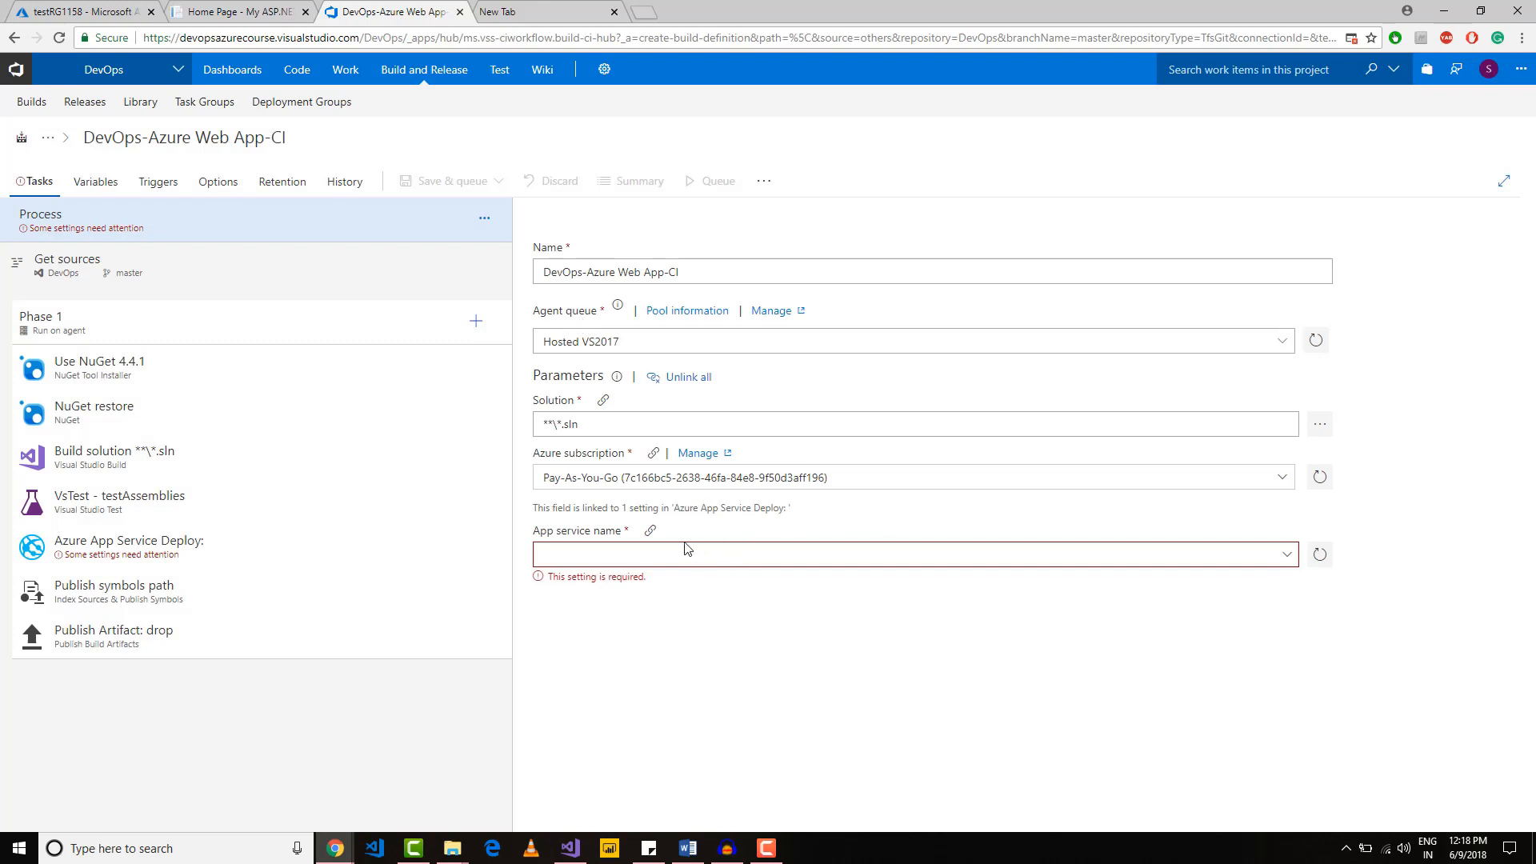
Step: Set the build definition's app service name to DevOps1158 and enable continuous integration in its triggers
click(1286, 556)
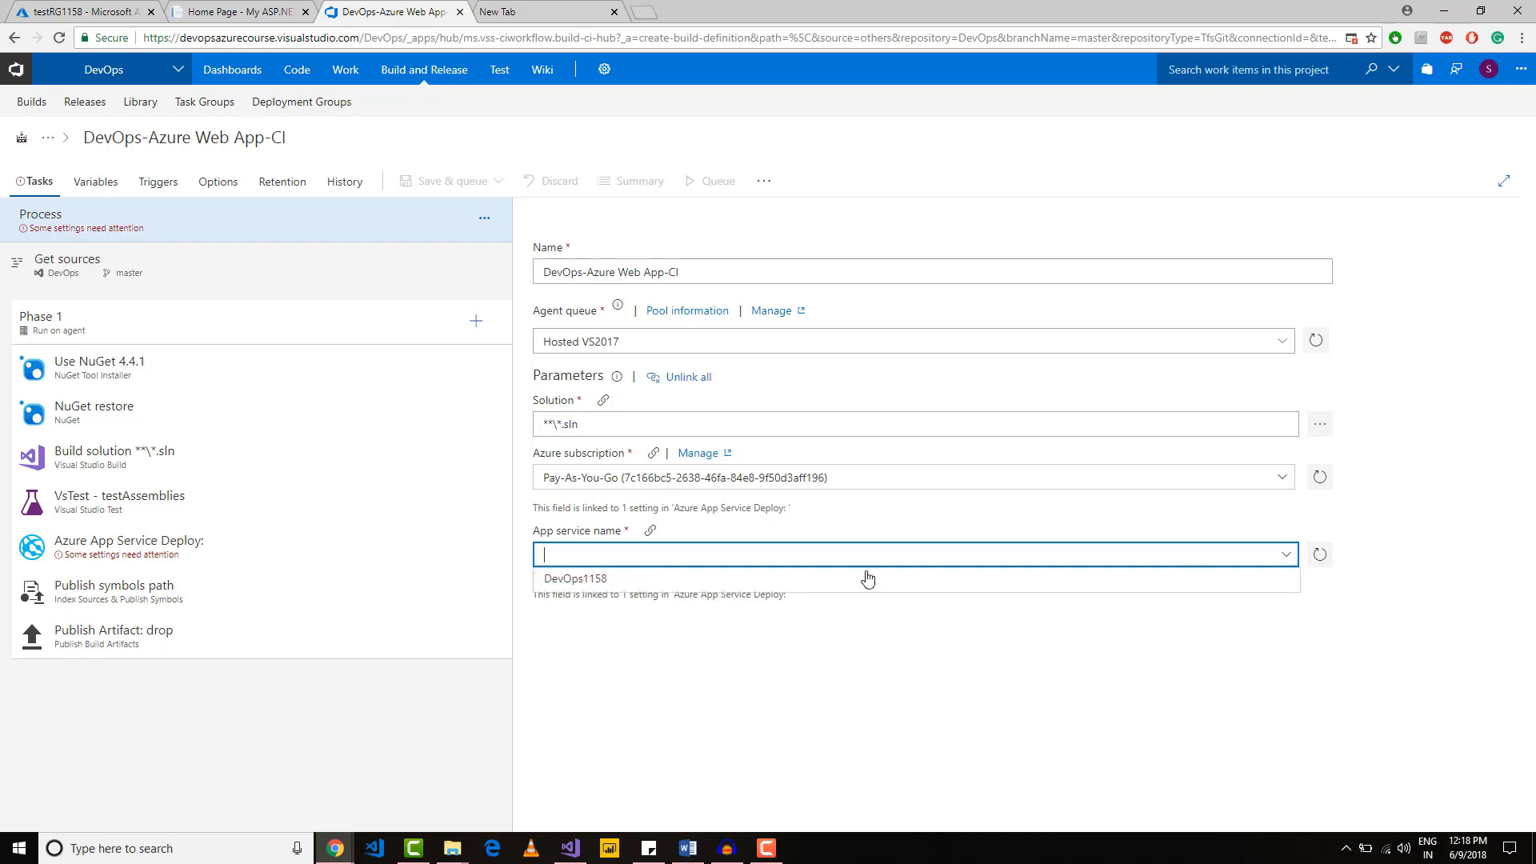
click(586, 581)
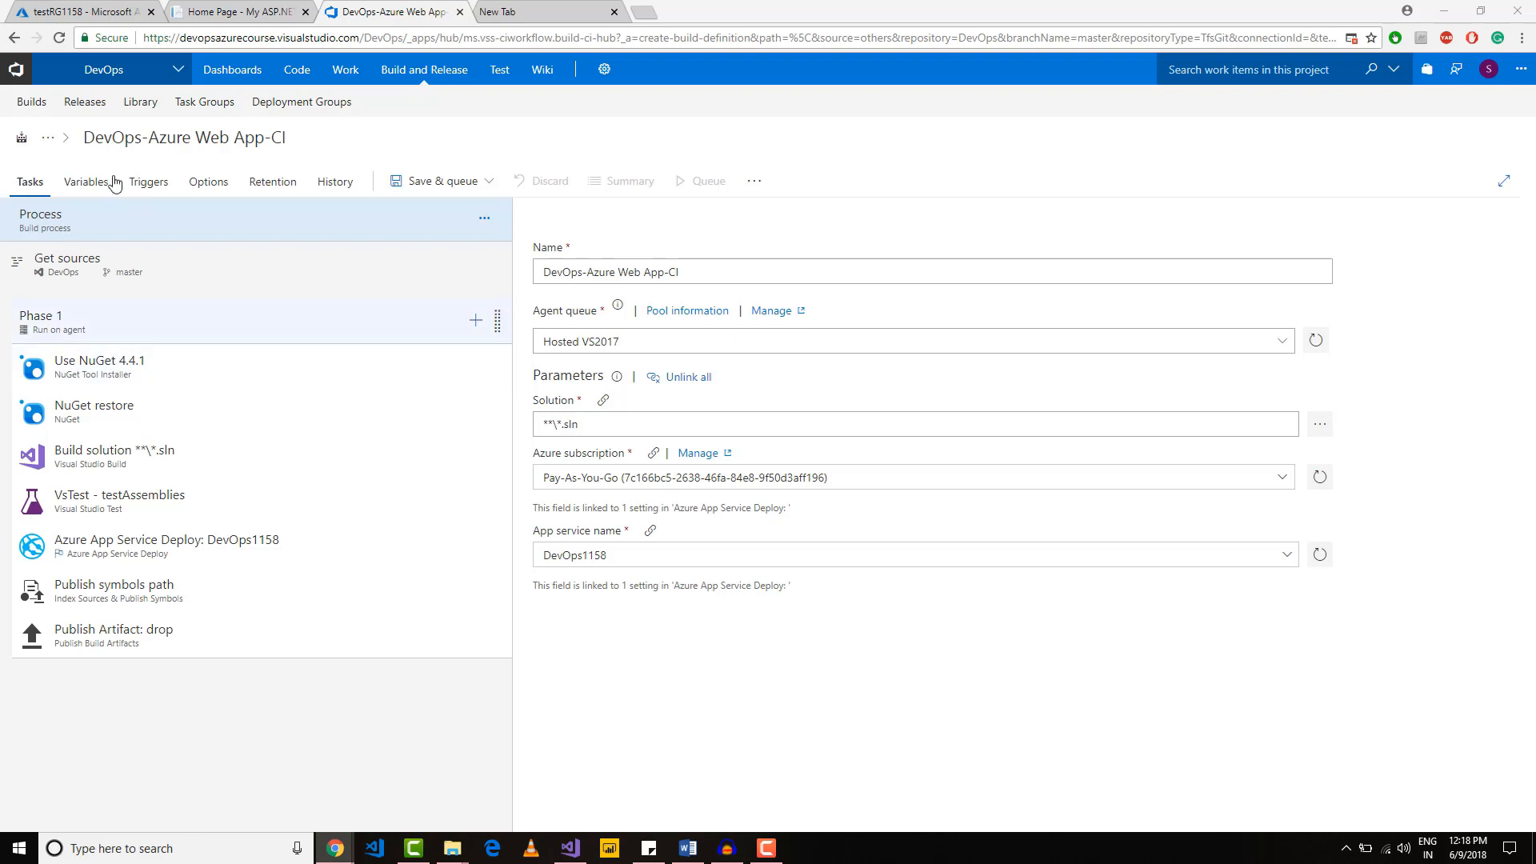
click(153, 190)
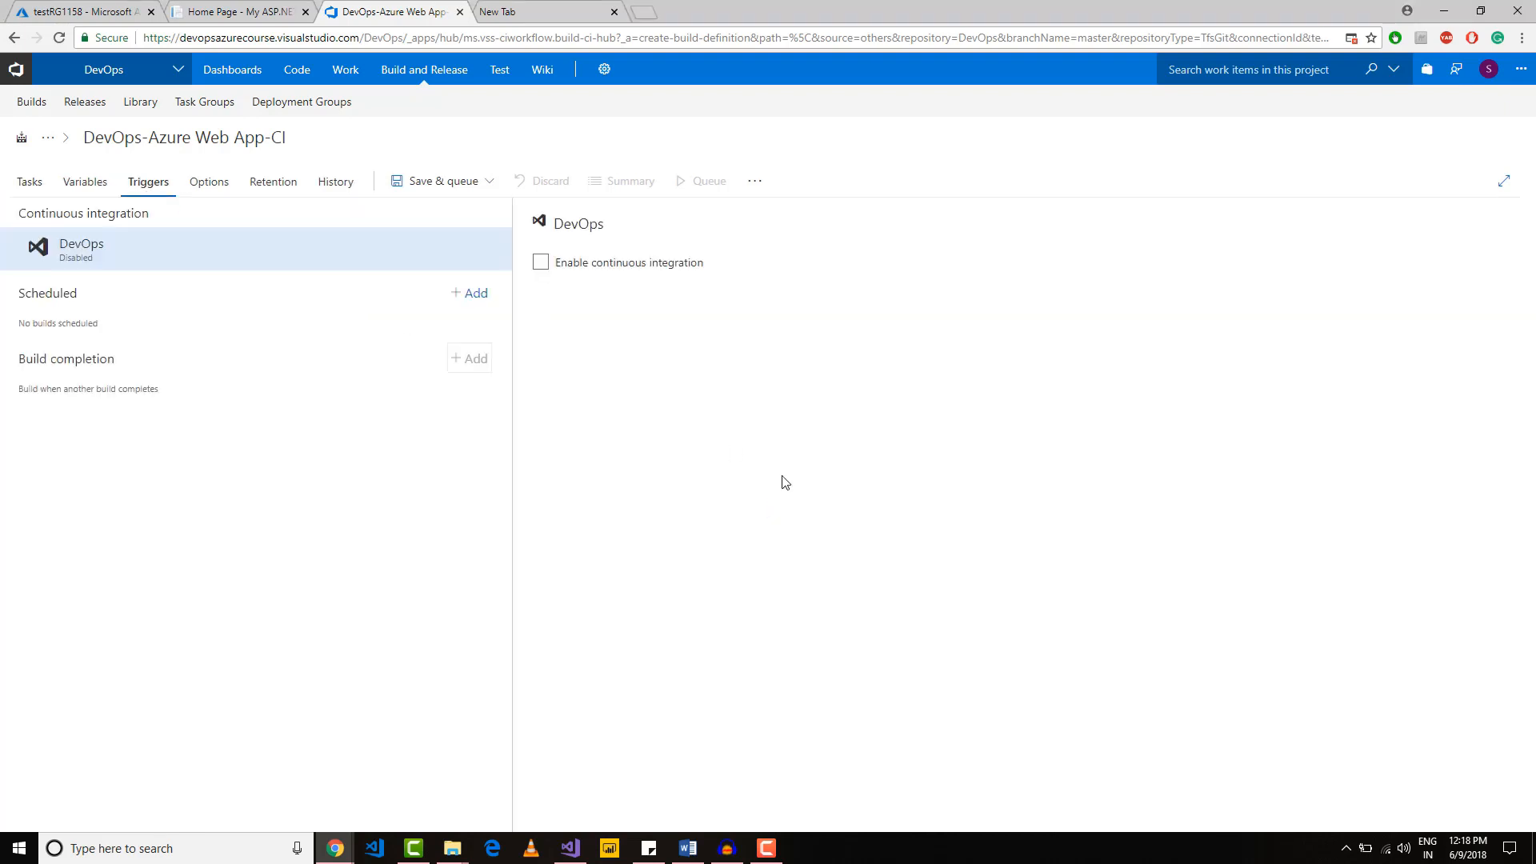
click(541, 262)
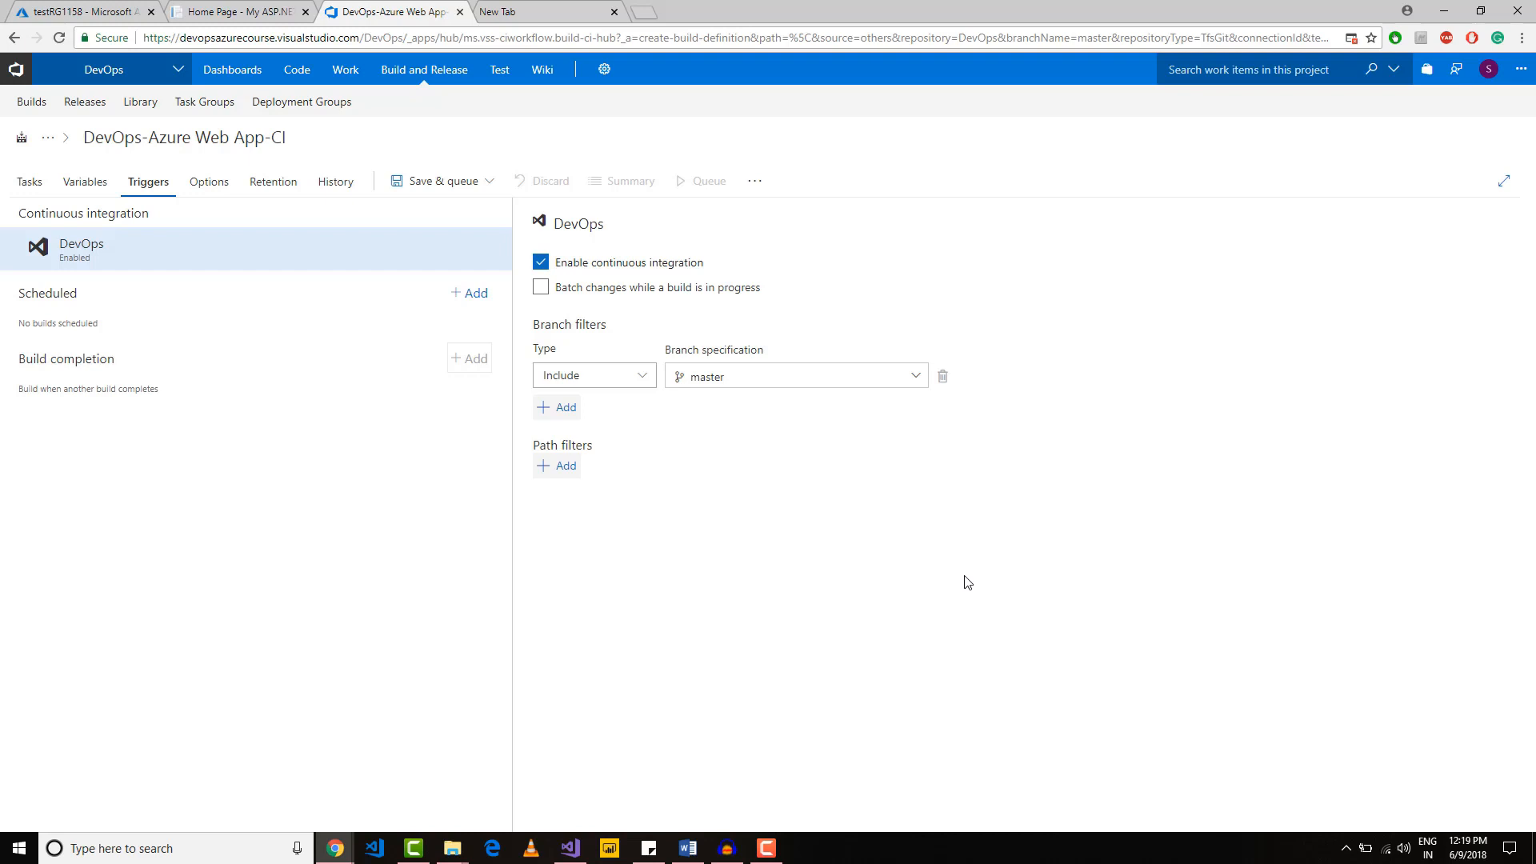
Step: Save the DevOps-Azure Web App-CI build definition and queue a build of the master branch on Hosted VS2017
click(478, 192)
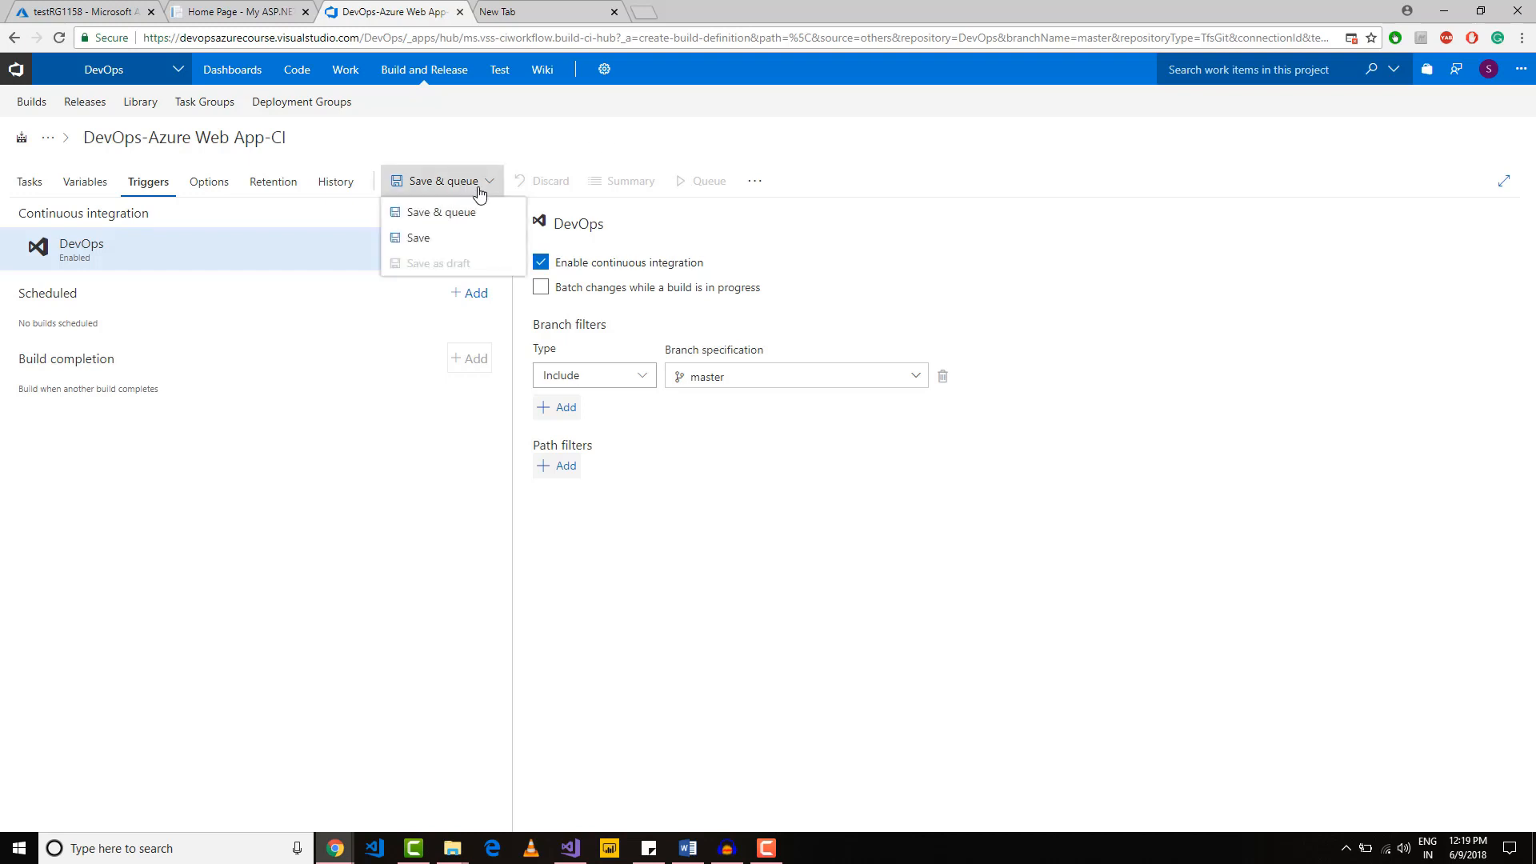
click(471, 214)
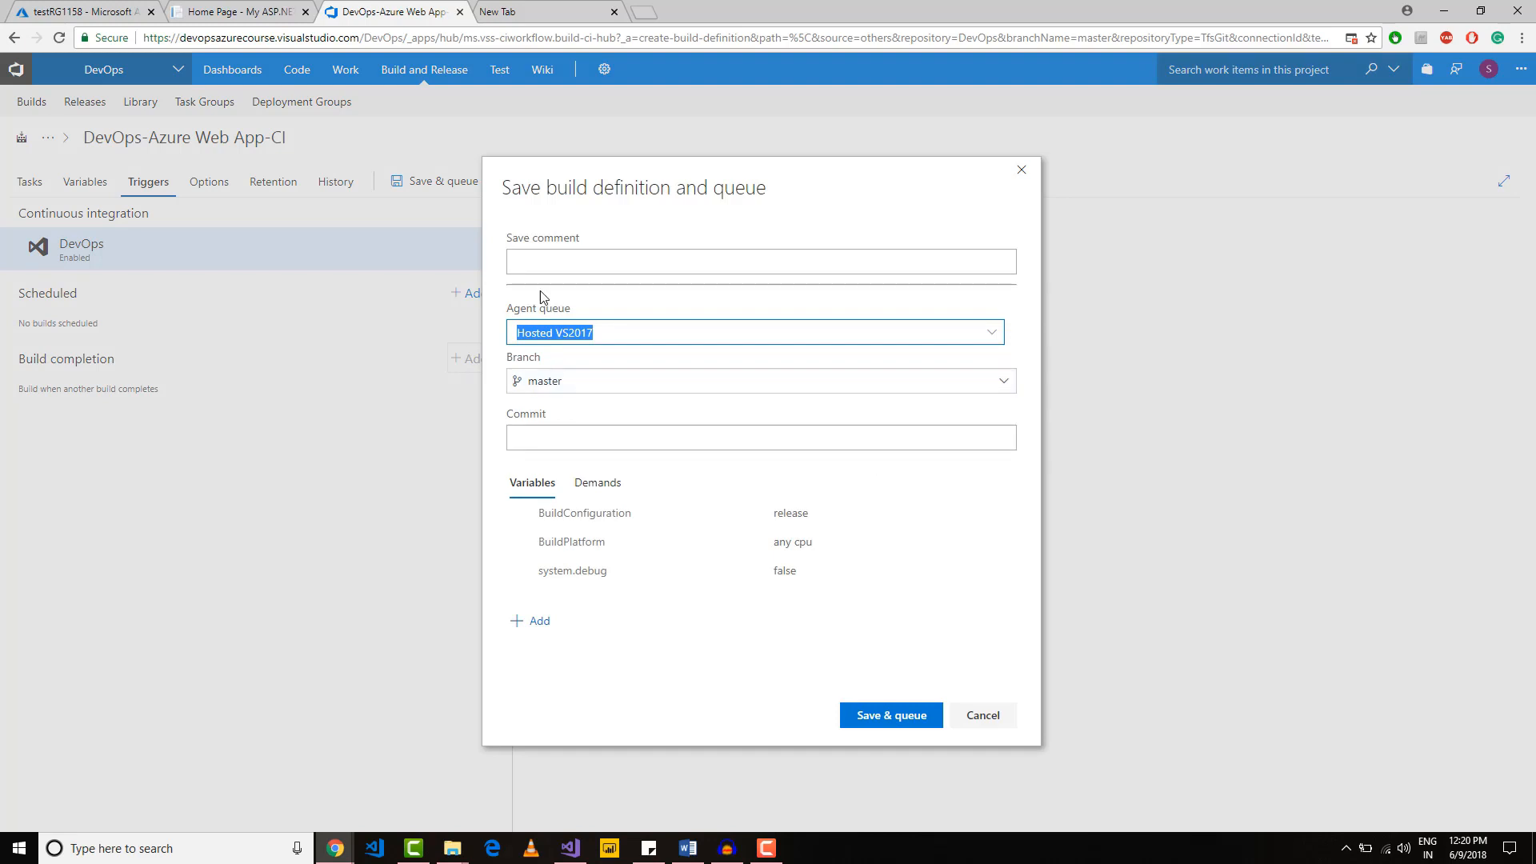
click(864, 719)
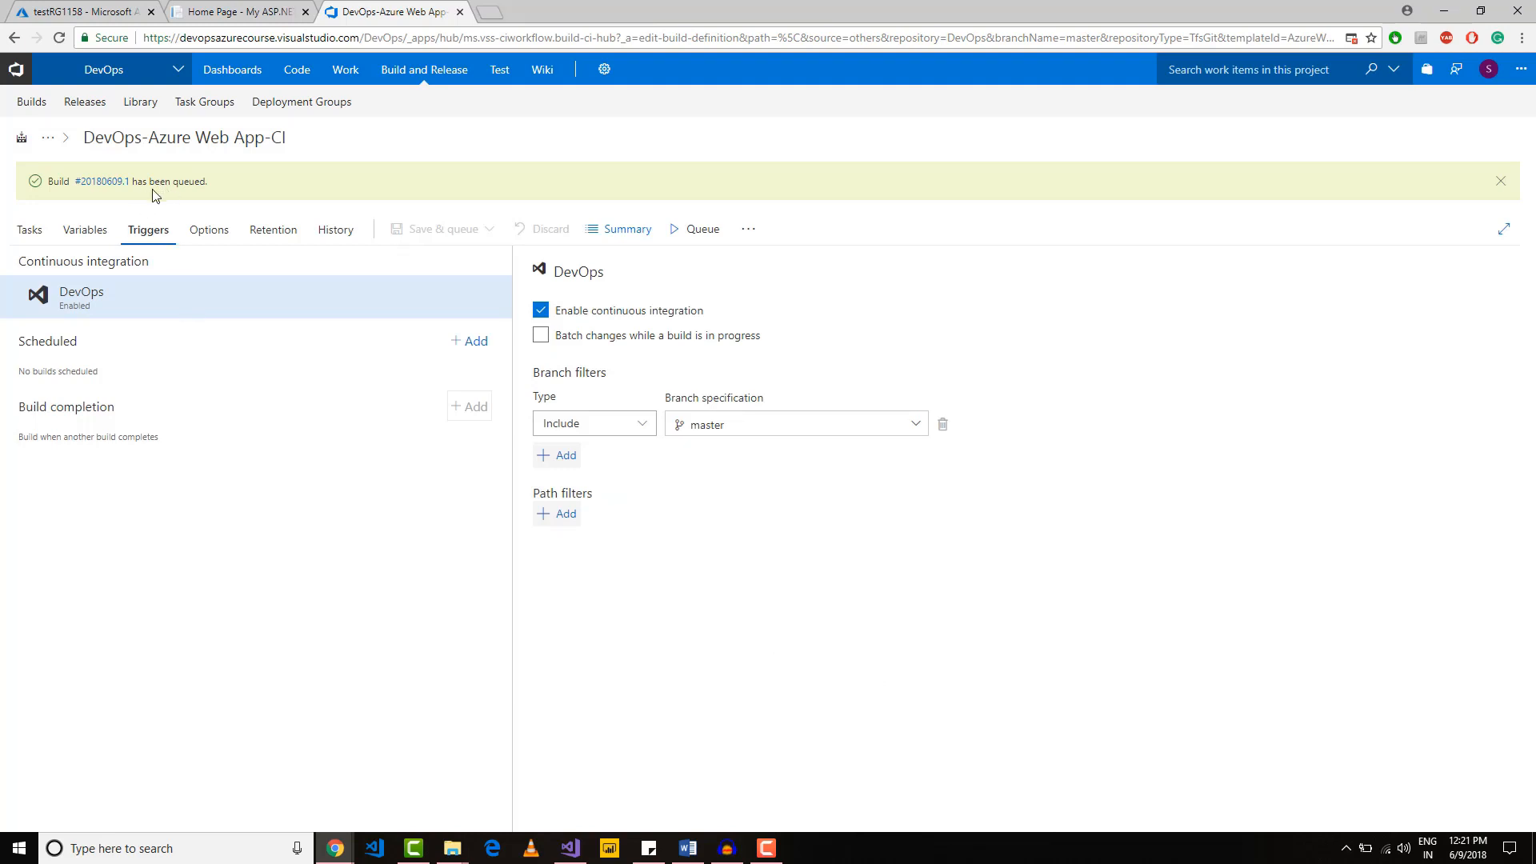
Step: Open the queued build from the builds overview and examine its summary, timeline and artifacts
click(33, 102)
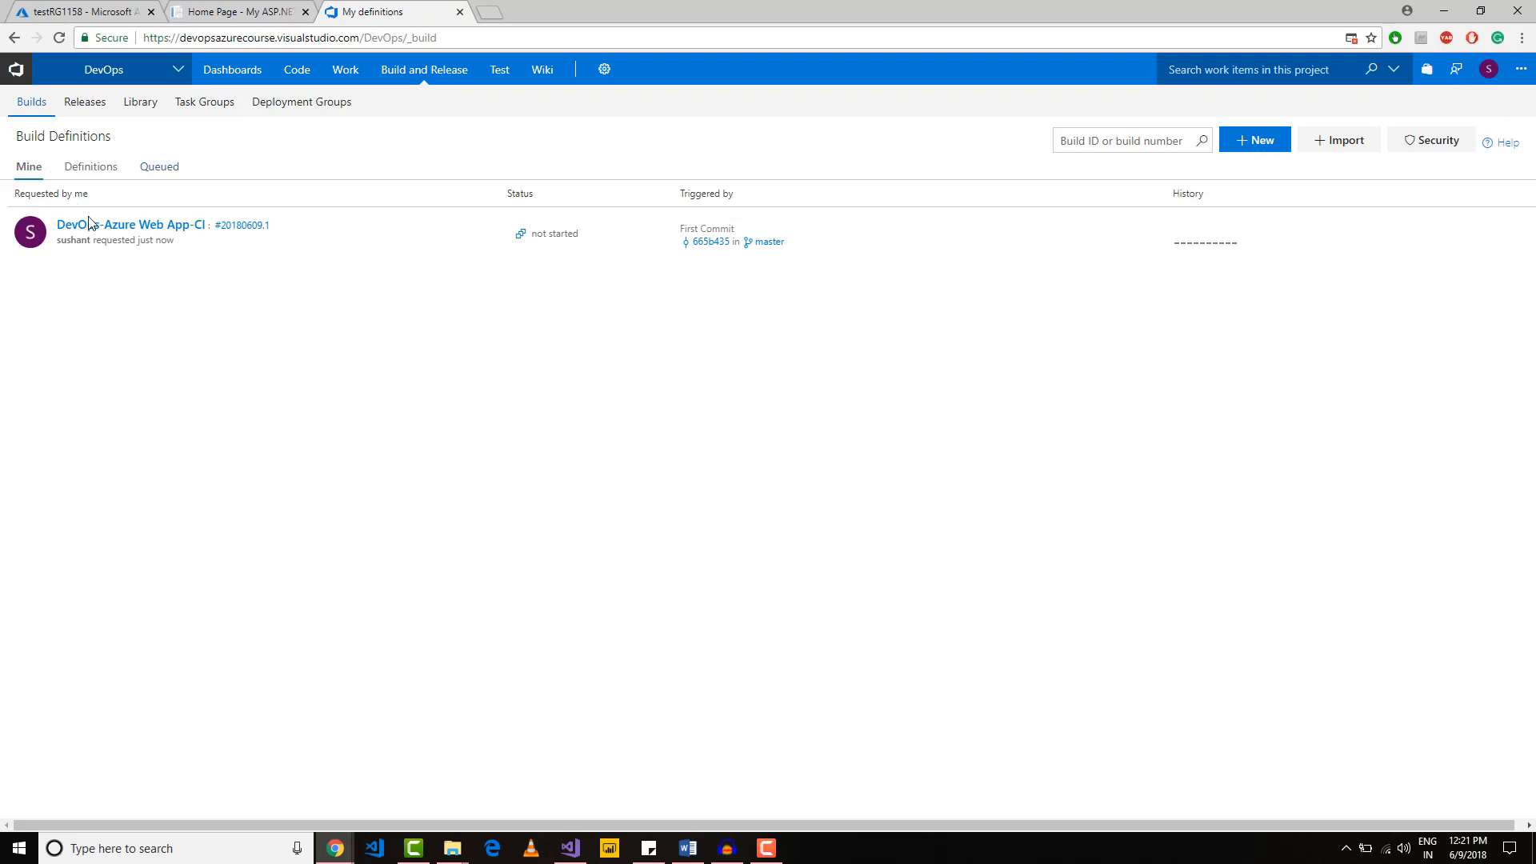
click(157, 170)
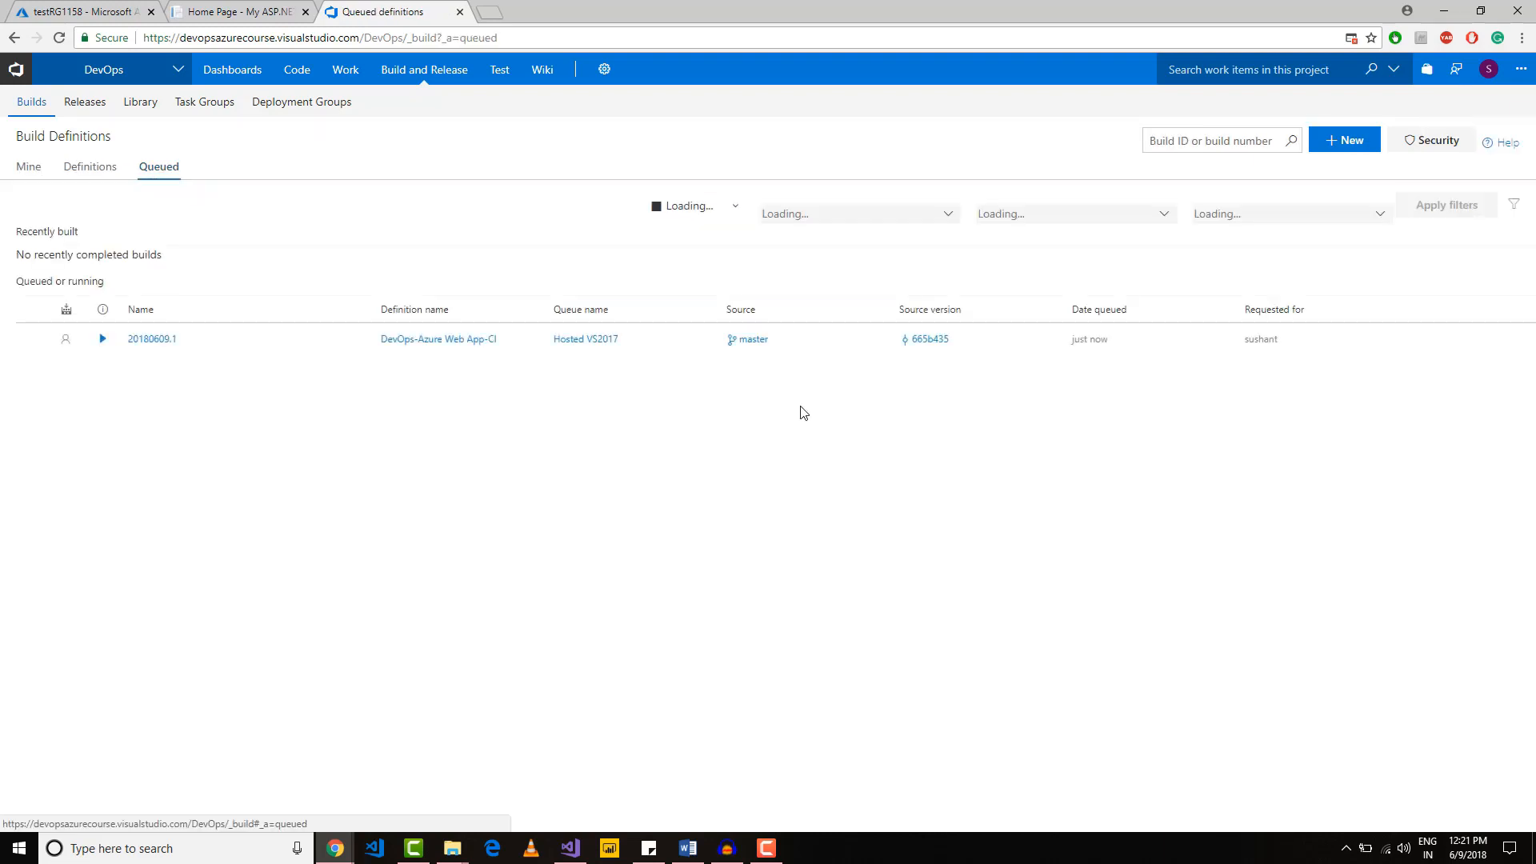
click(148, 340)
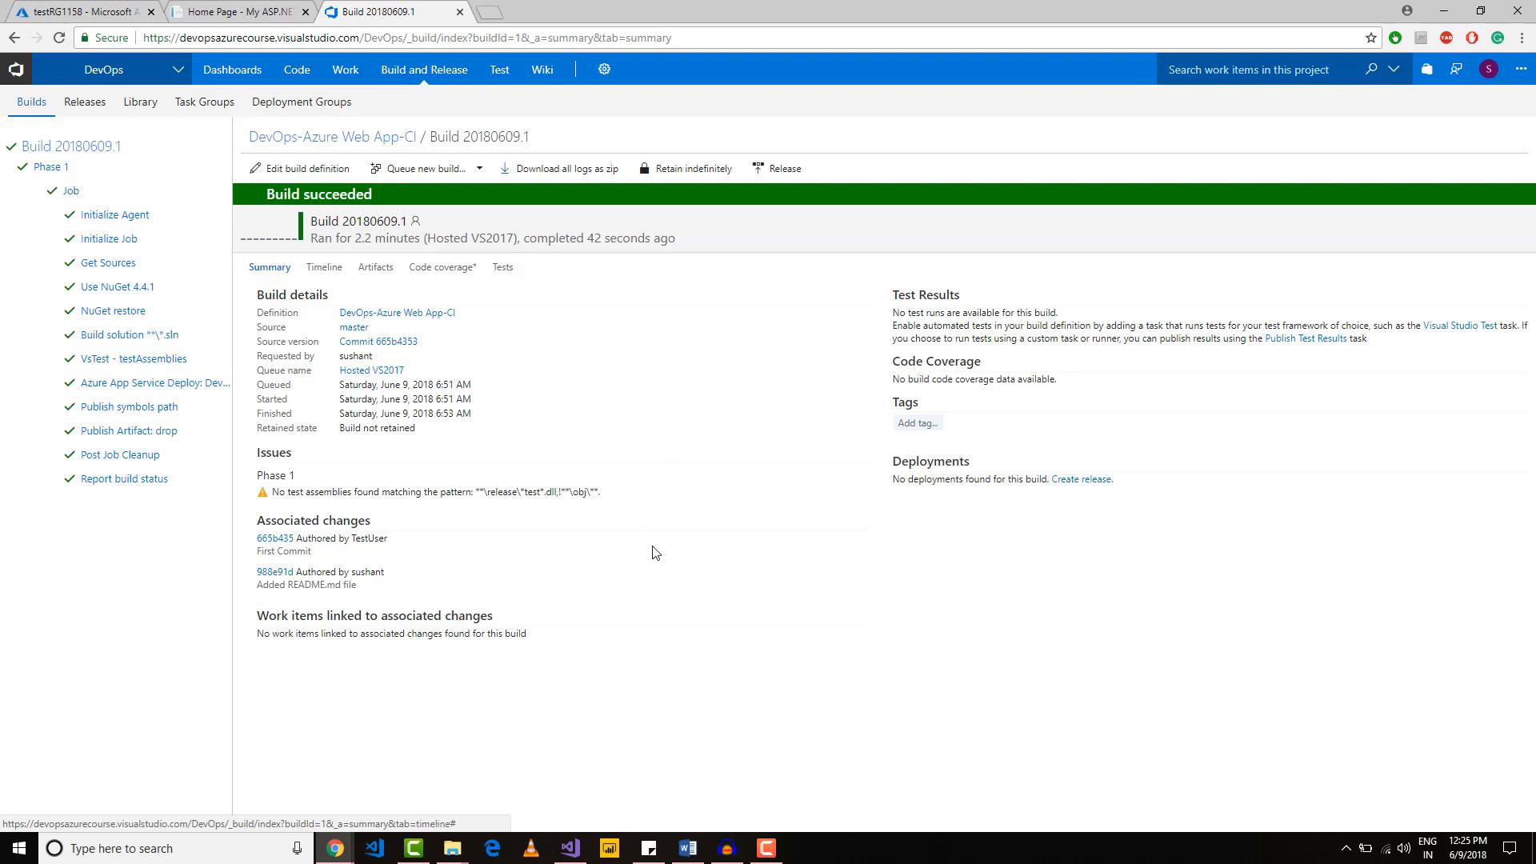
click(325, 269)
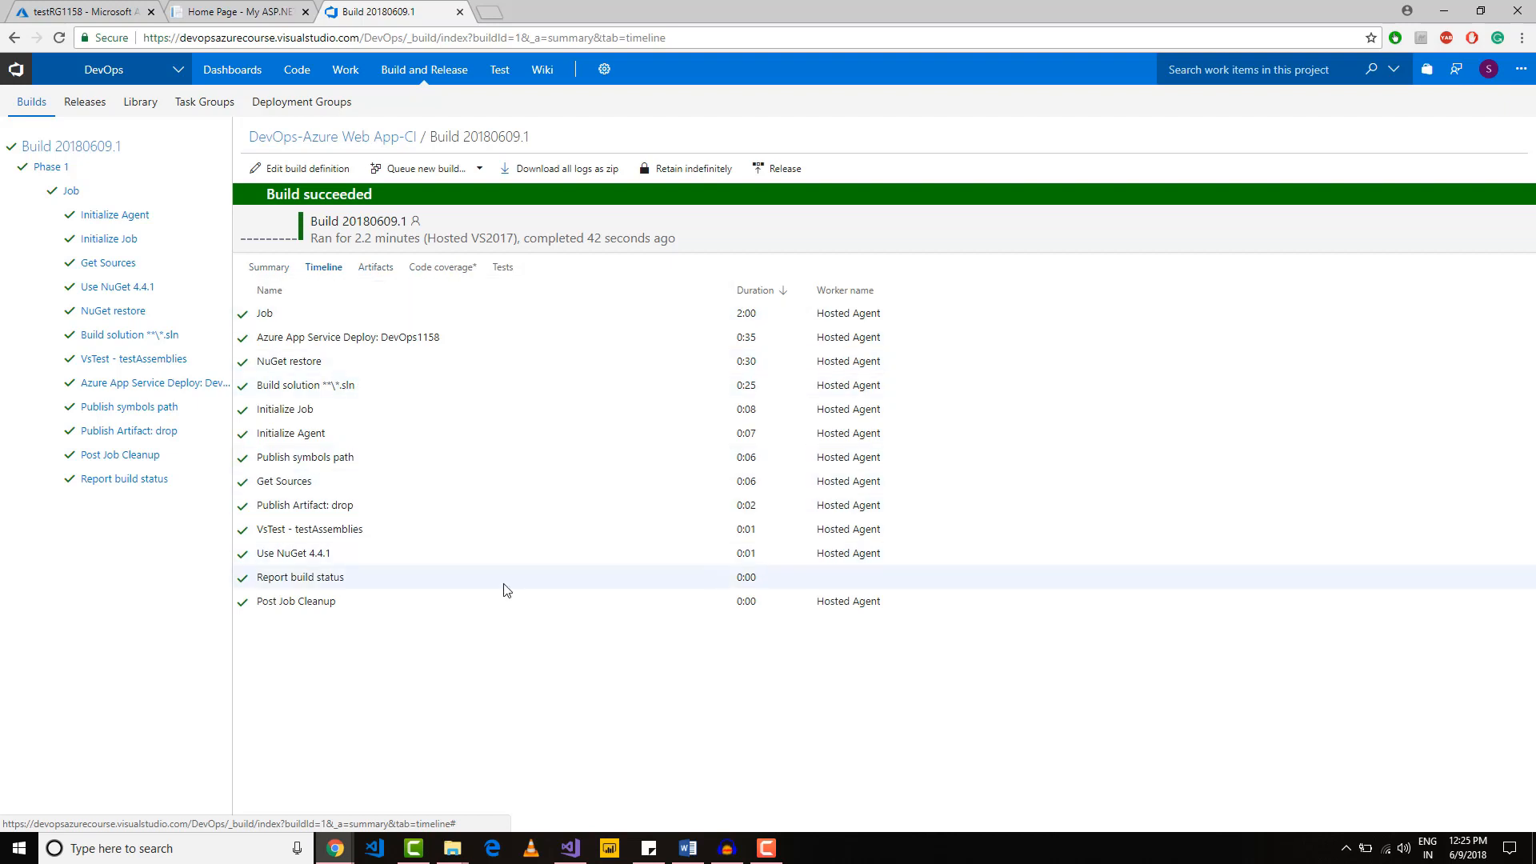
click(370, 272)
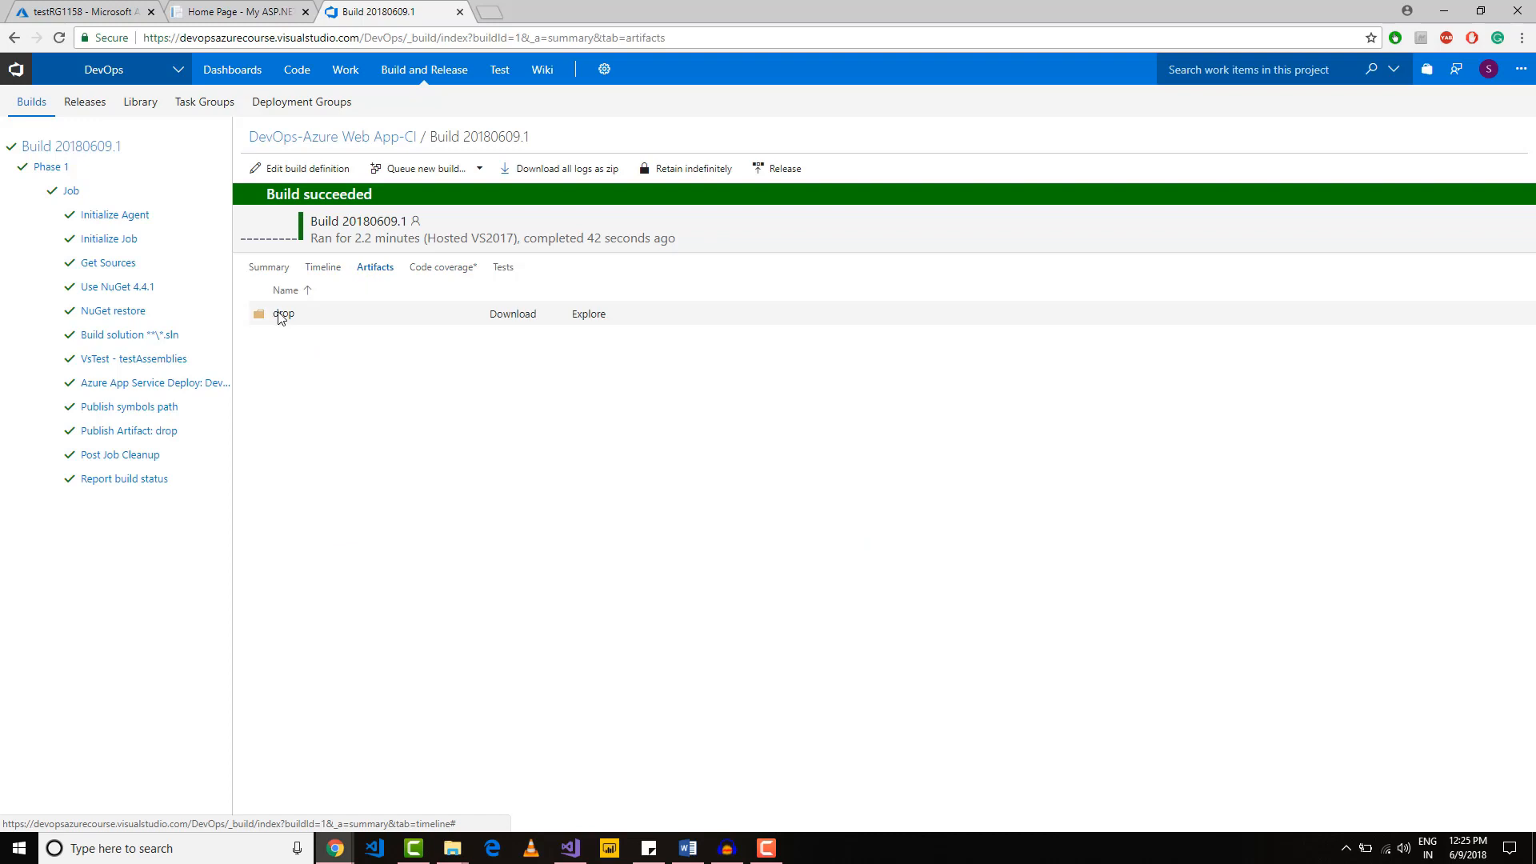
Step: Explore the build's drop artifact, expand its folder to examine the published files, and close the explorer
click(582, 318)
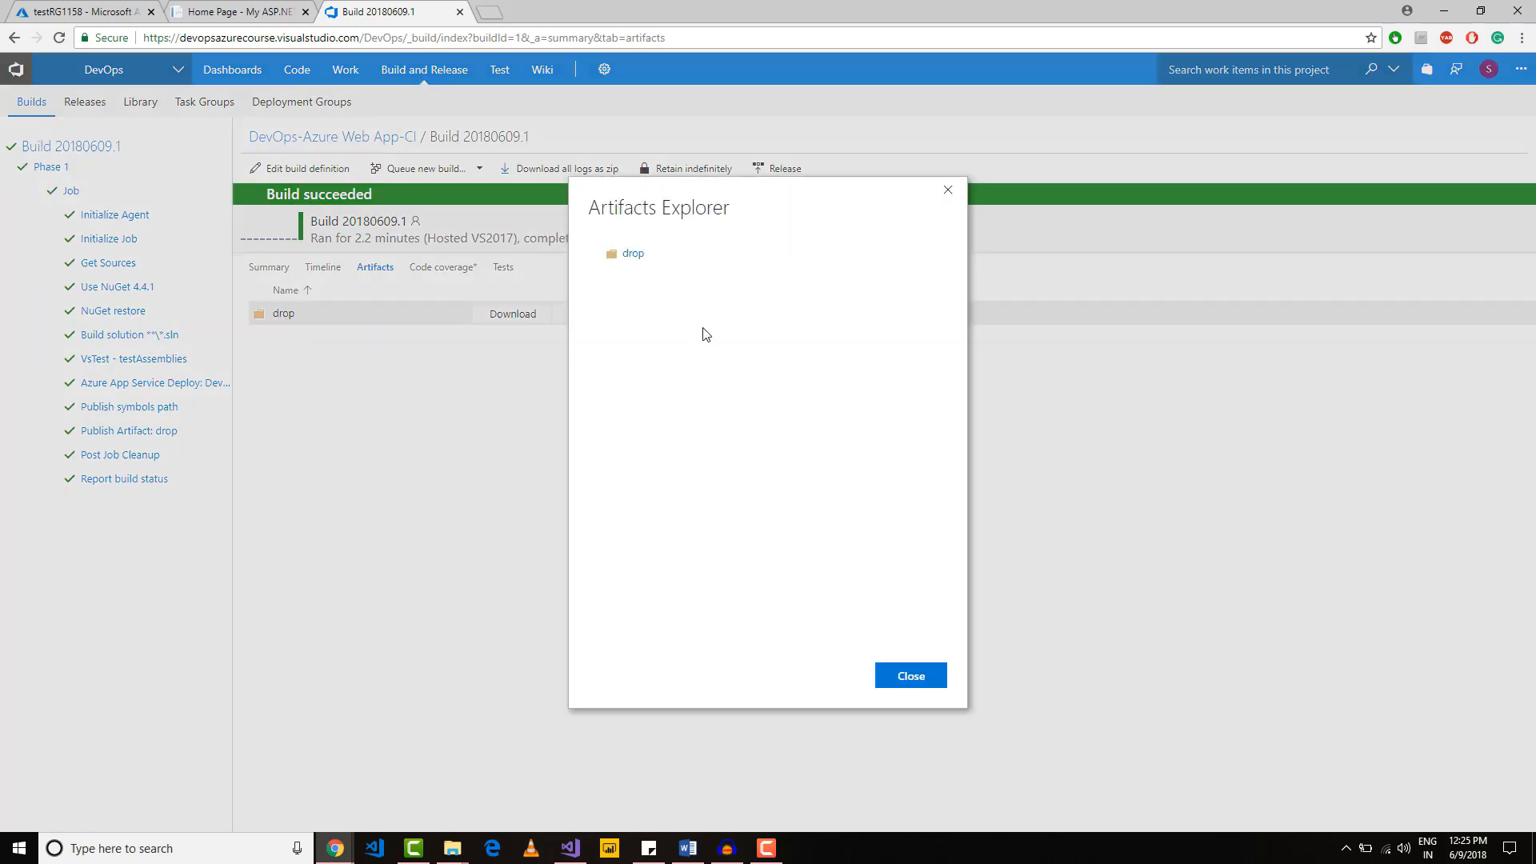
click(627, 257)
click(597, 254)
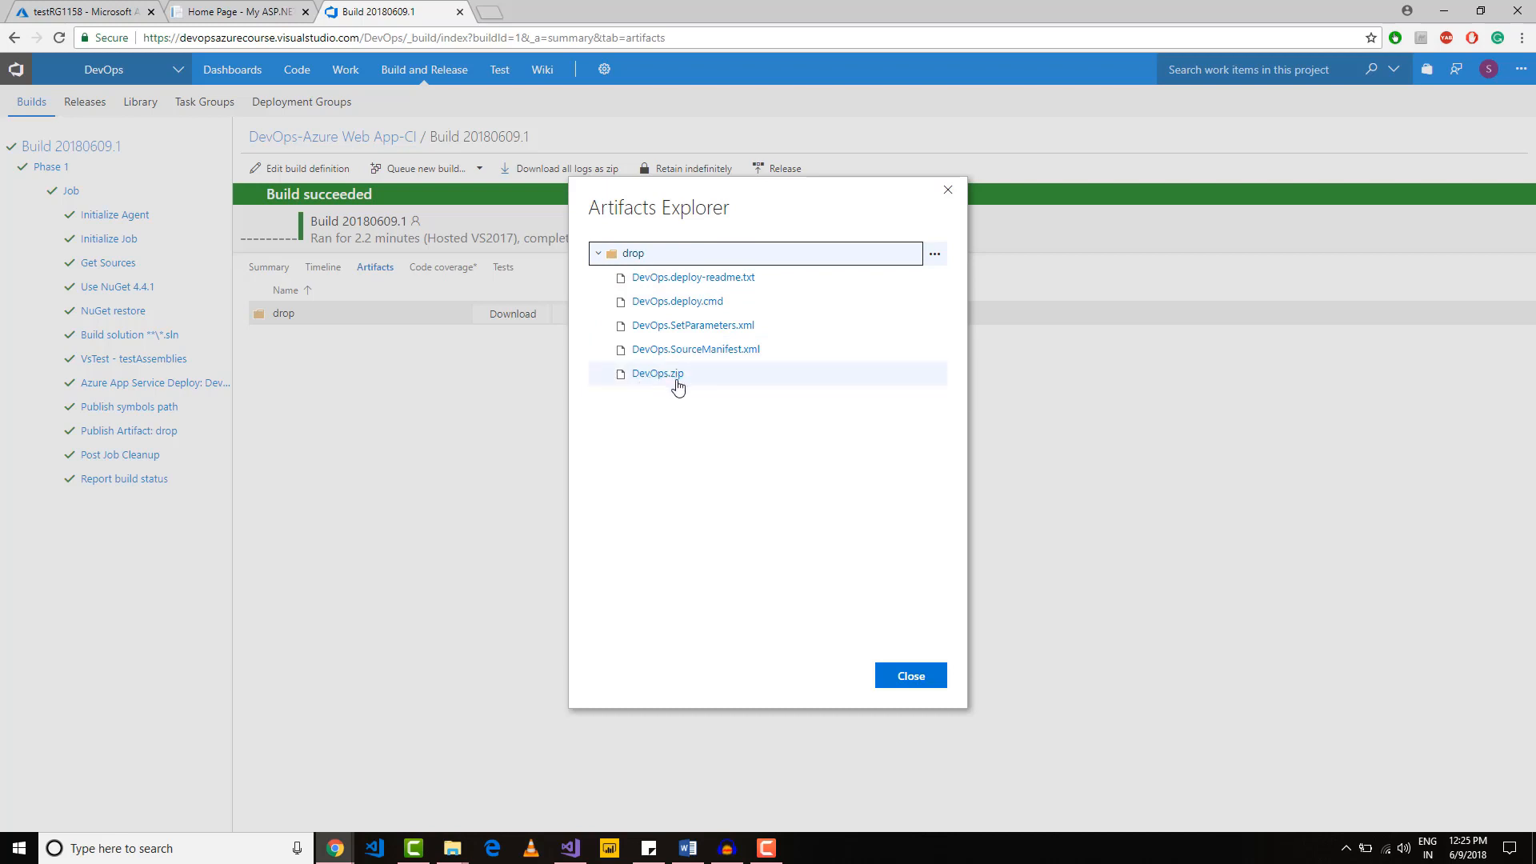
click(911, 678)
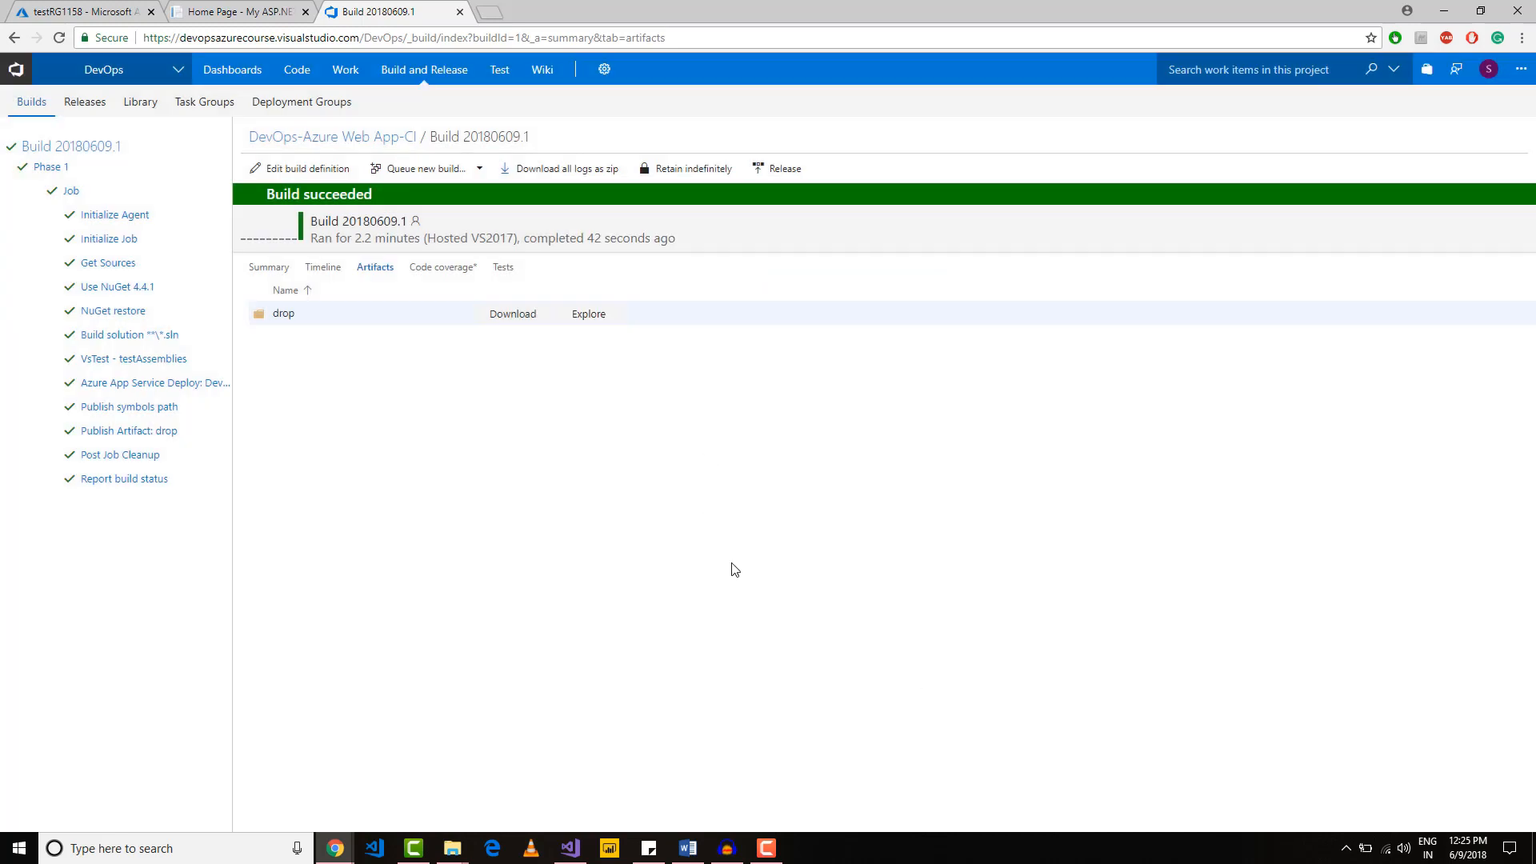
Step: Switch to the deployed site at devops1158.azurewebsites.net and reload it to check the ASP.NET home page
click(250, 10)
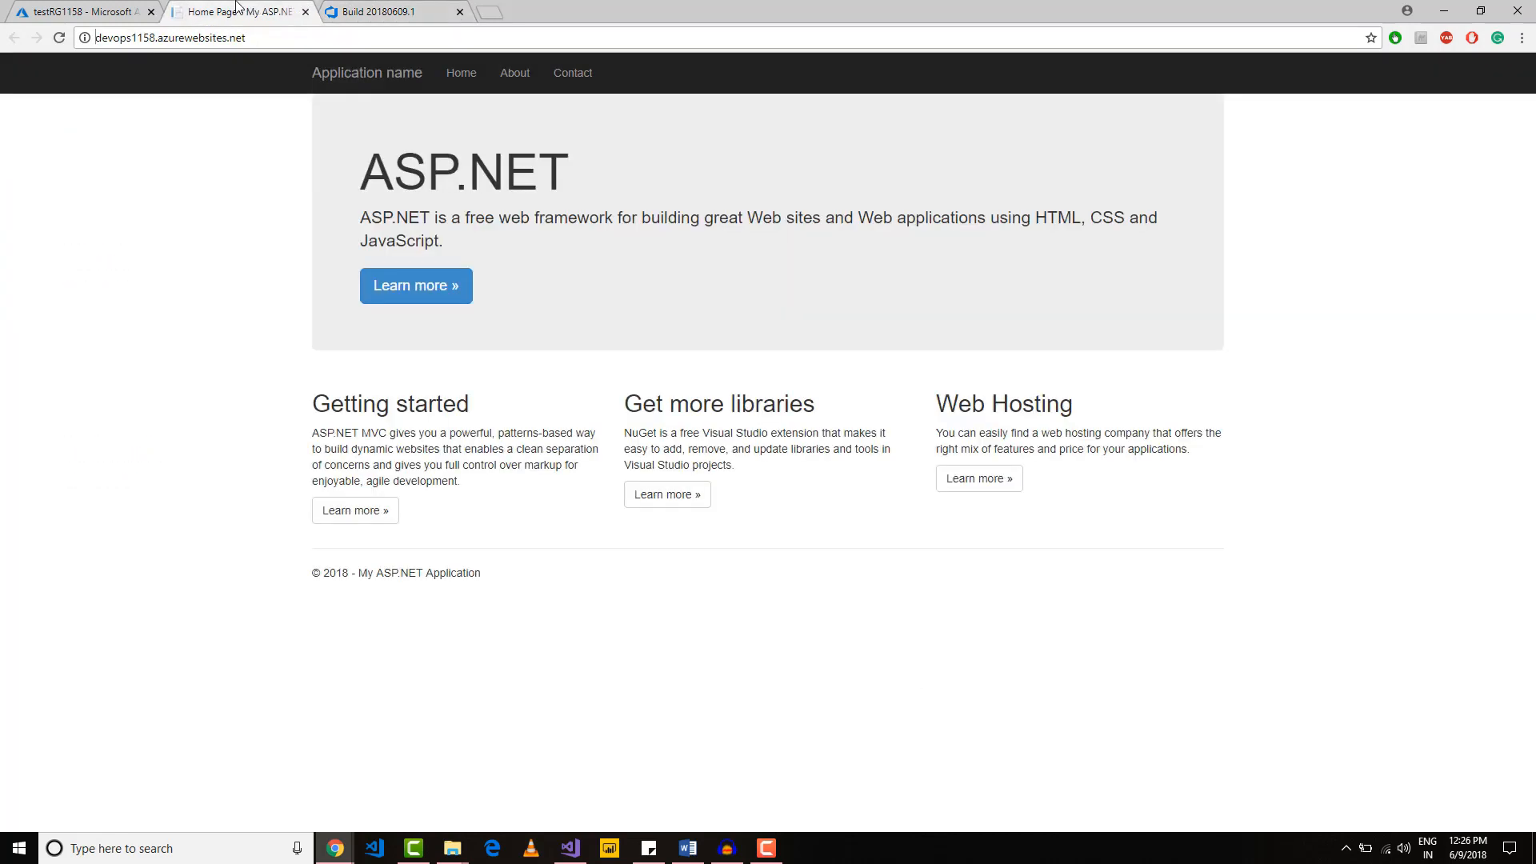
click(59, 38)
Step: Open the DevOps1158 app service in the Azure portal and examine its deployment options and Deployment Center (Preview) history
click(79, 9)
click(550, 354)
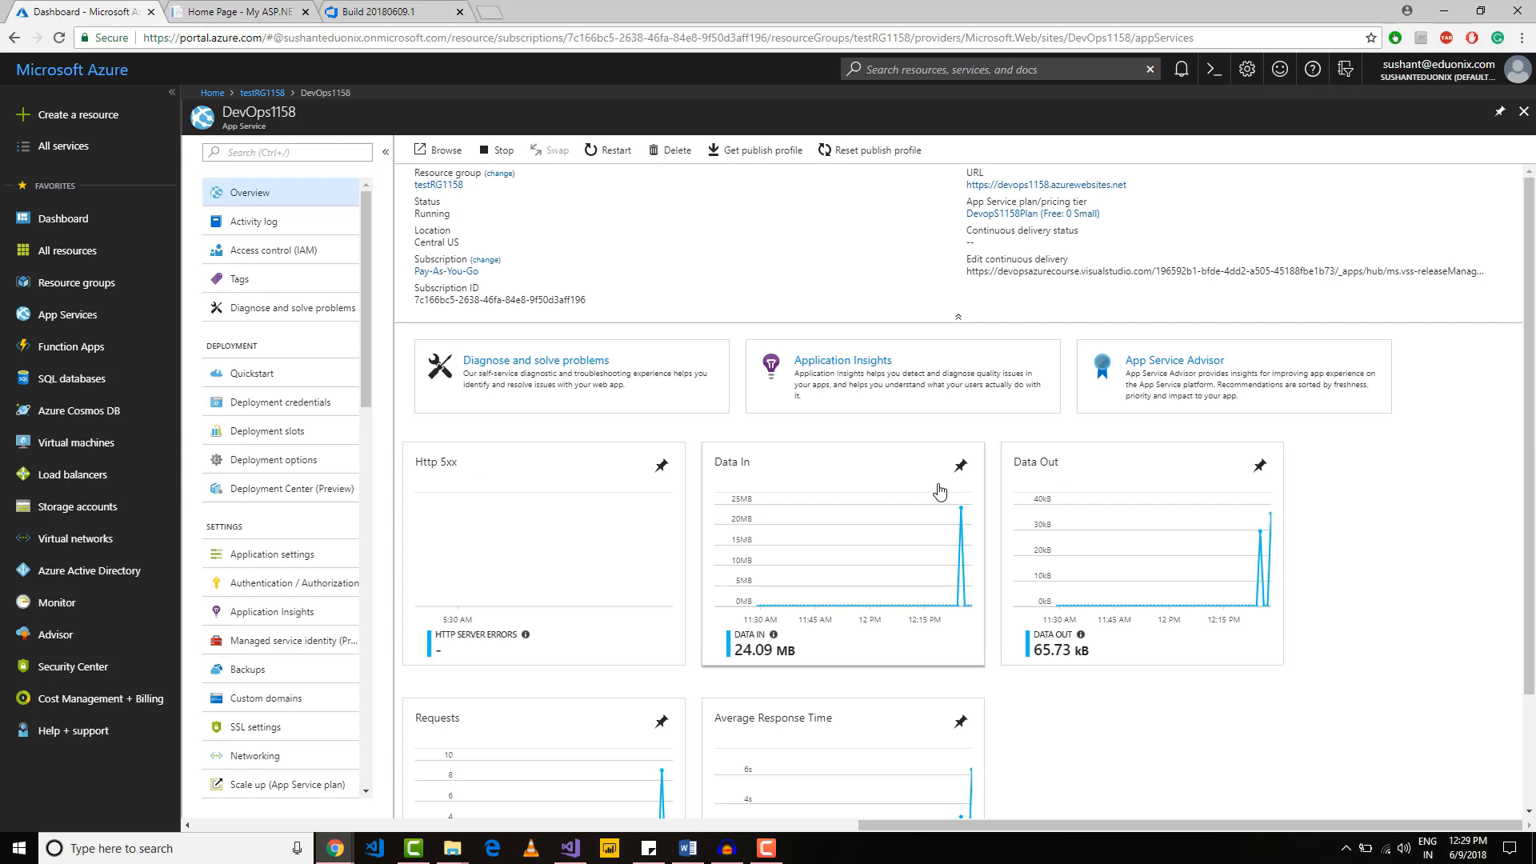
click(253, 464)
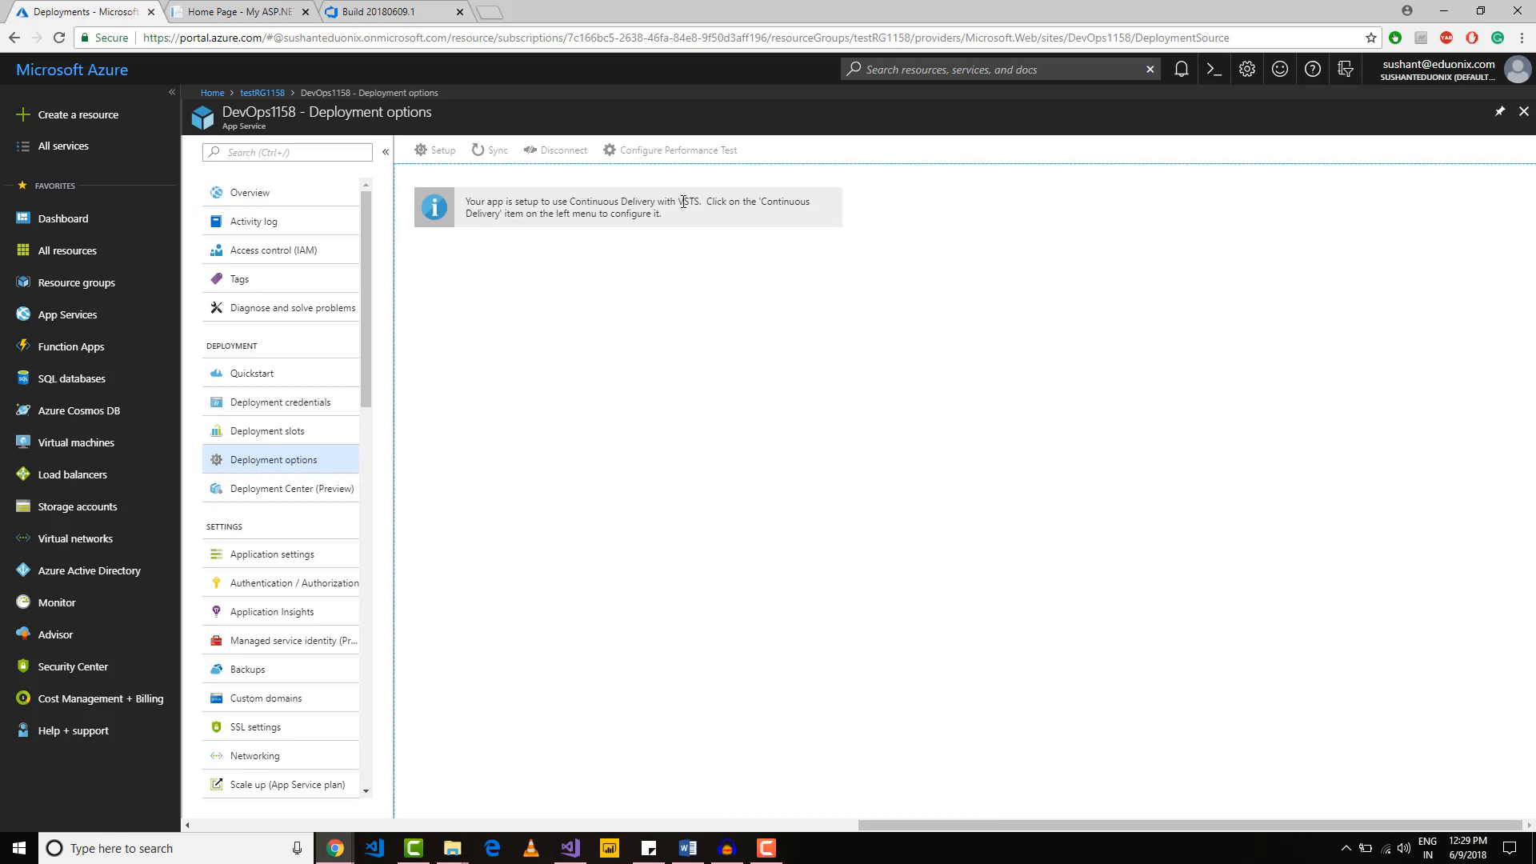
click(268, 494)
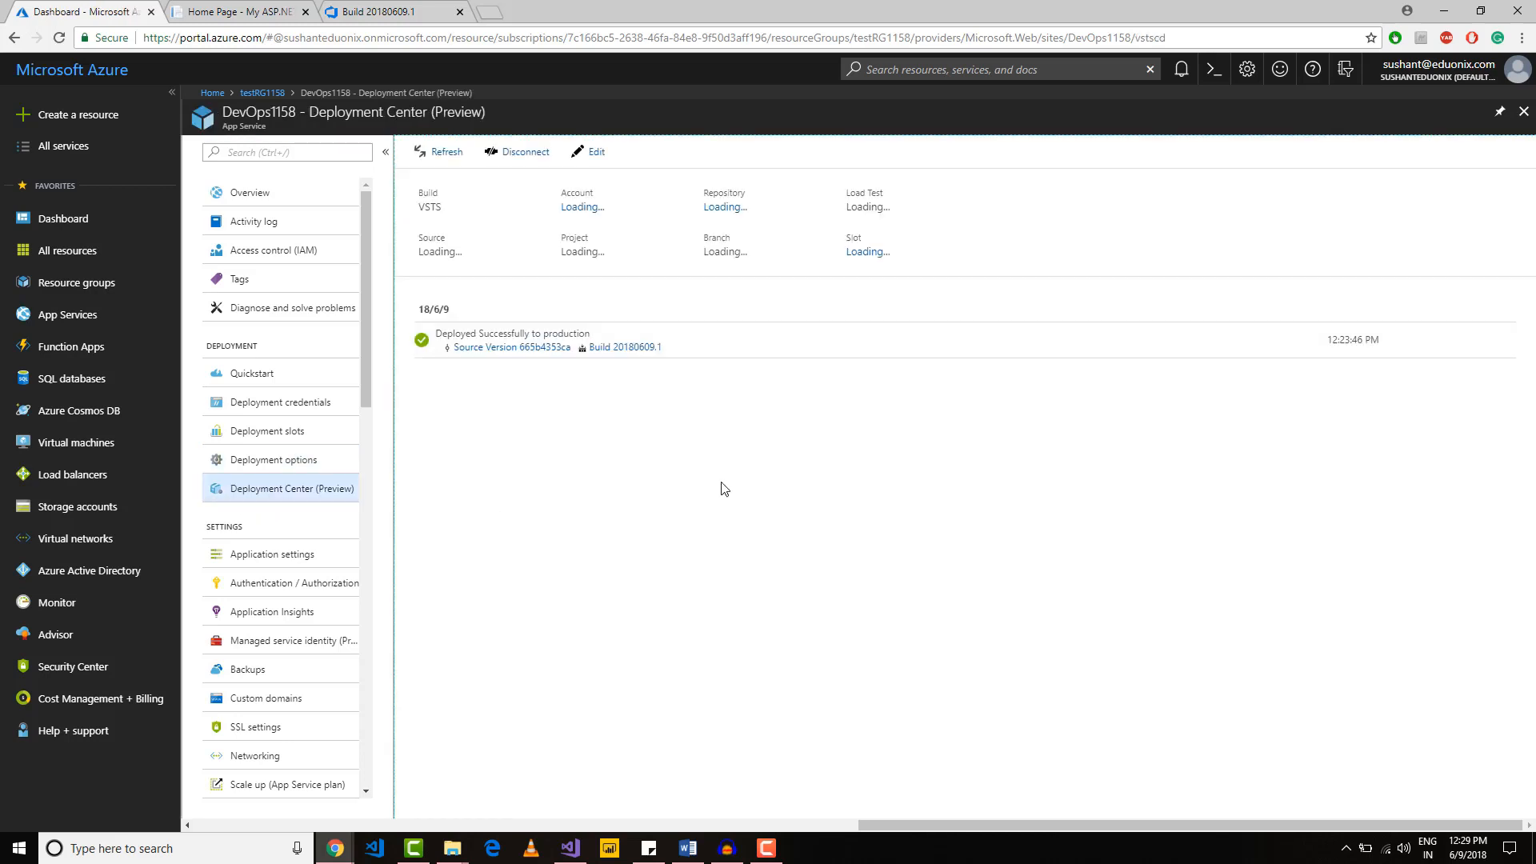